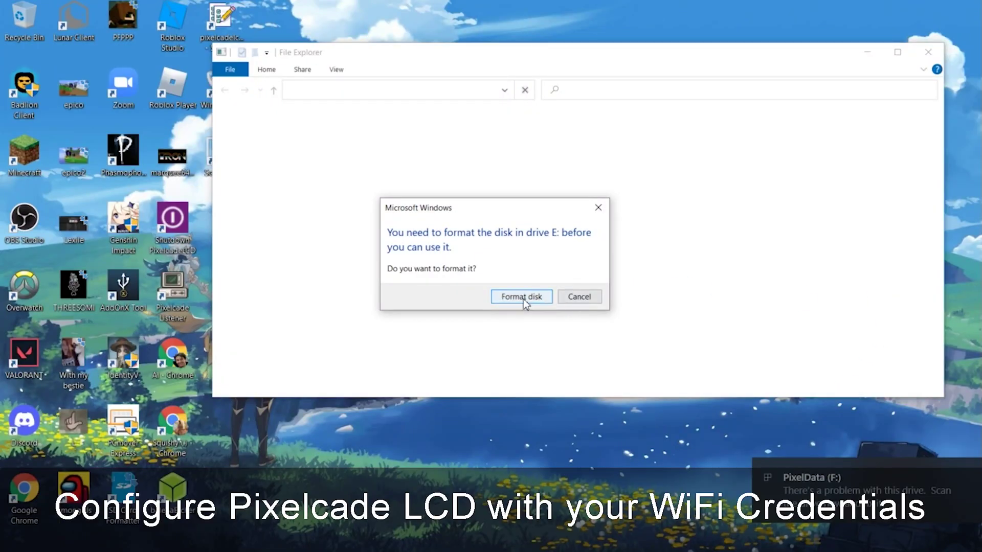
# Decline formatting drive E:, dismiss its access error, and launch Pixelcade WiFi Wizard from the PixelData (F:) drive
pyautogui.click(589, 301)
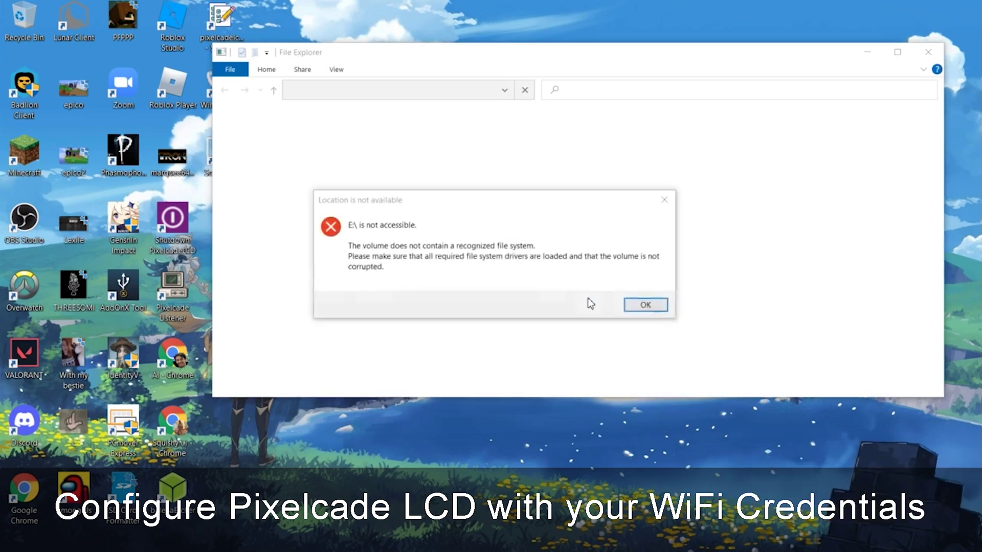
pyautogui.click(641, 306)
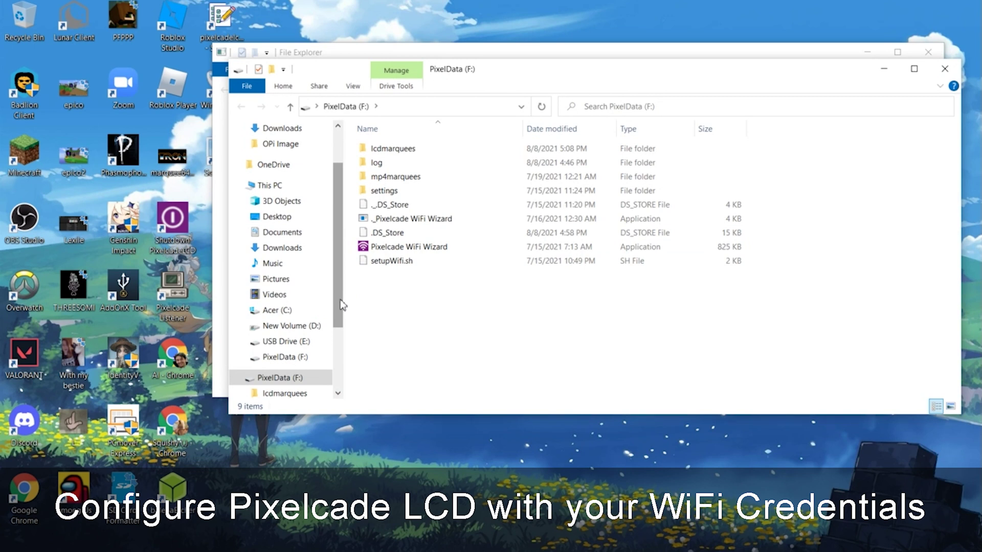
pyautogui.moveTo(342, 305); pyautogui.dragTo(338, 357)
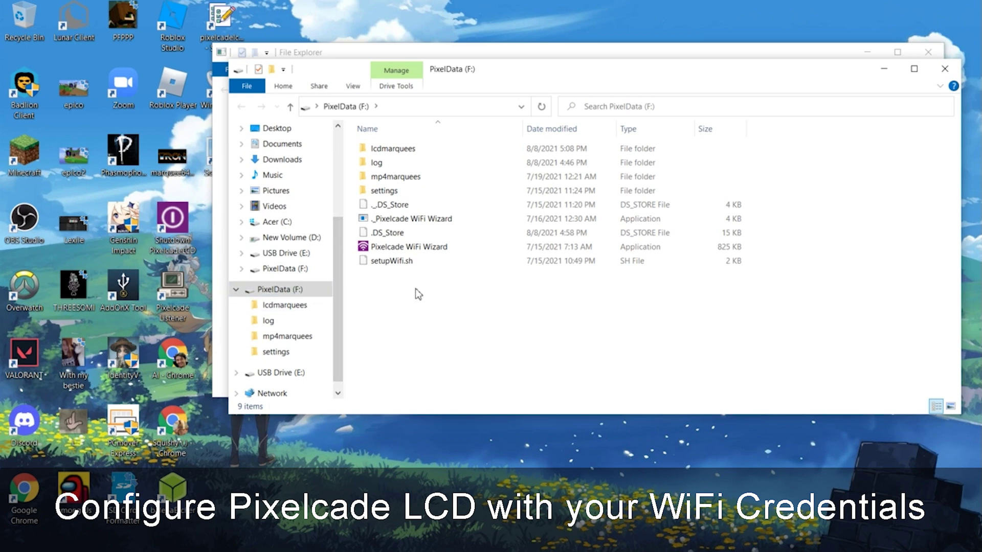
pyautogui.doubleClick(432, 248)
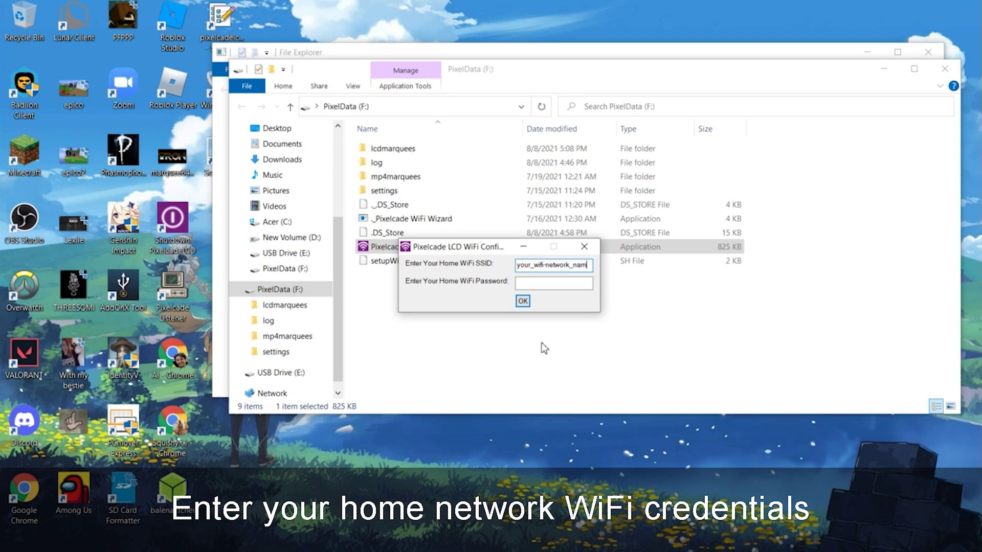
# Enter the home WiFi SSID your_wifi-network_name and the WiFi password, and write the credentials to the microSD card
pyautogui.rightClick(538, 285)
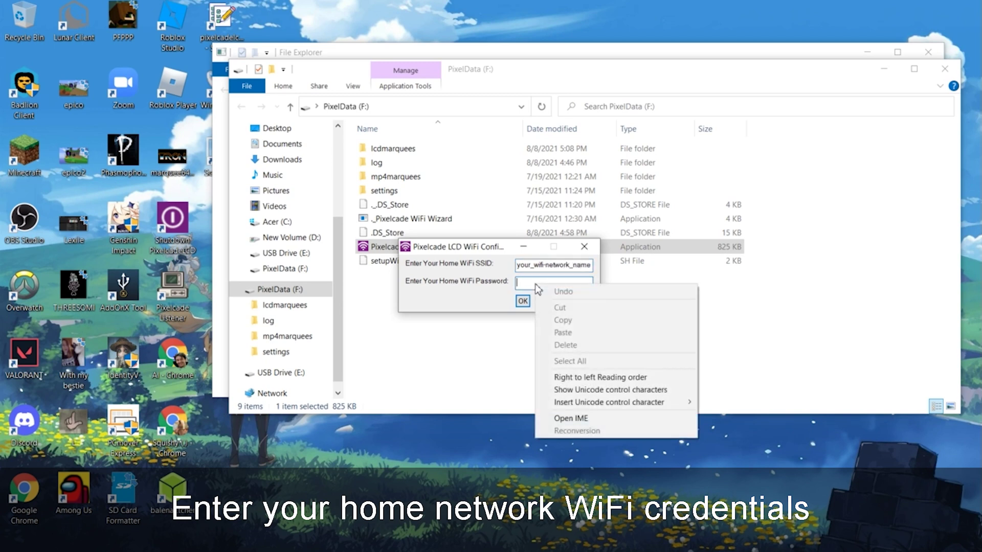
pyautogui.click(524, 288)
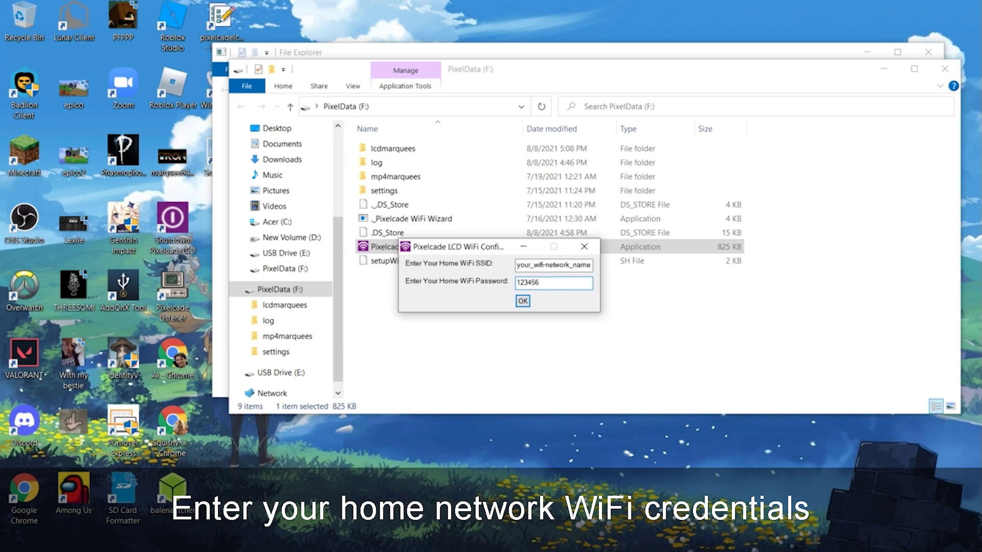
pyautogui.click(523, 304)
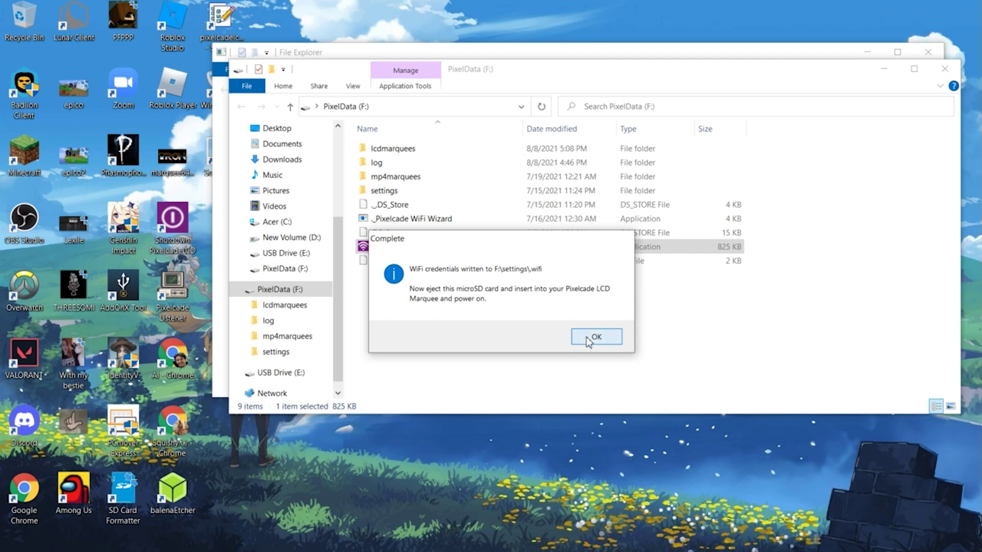
pyautogui.click(588, 340)
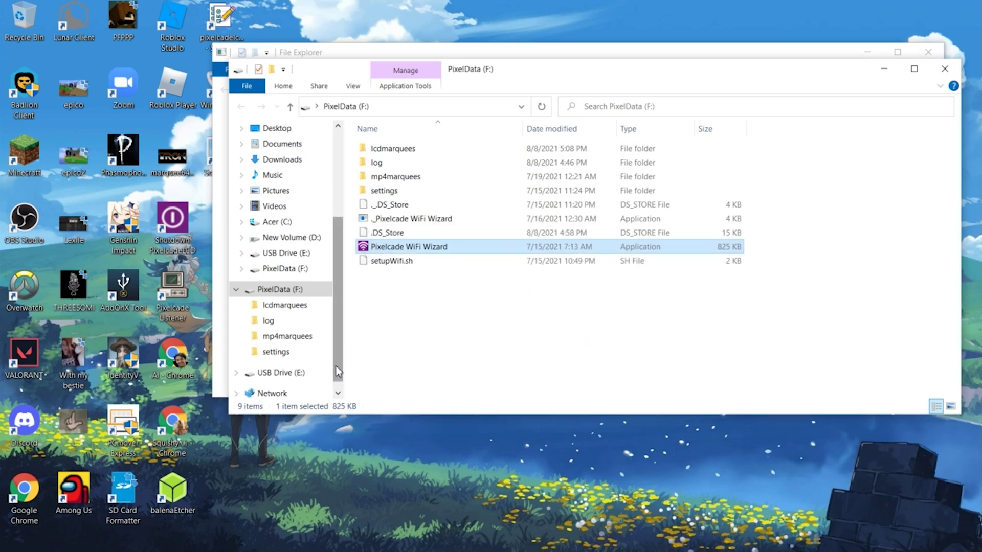
# Eject the PixelData (F:) drive and dismiss the remaining access error and format request for drive E:
pyautogui.click(337, 393)
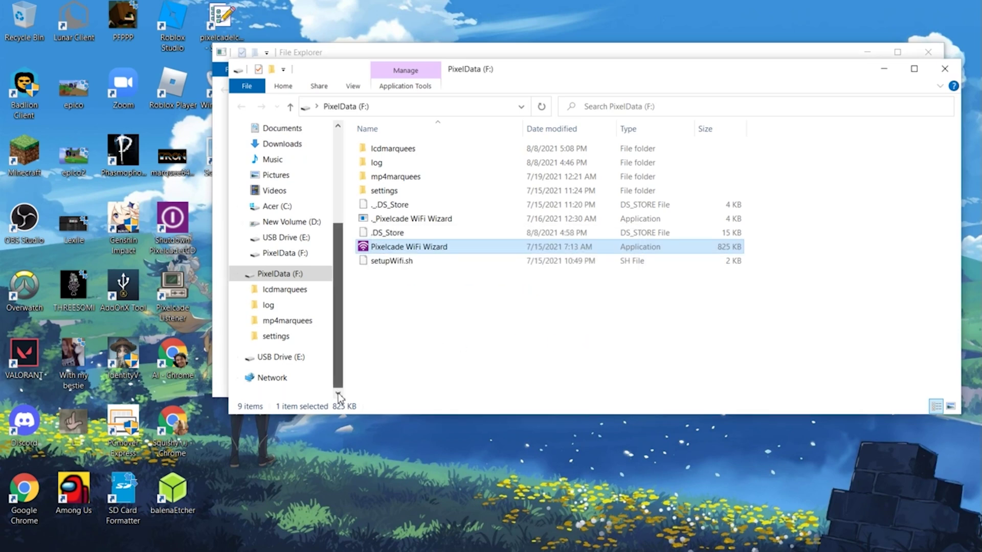
pyautogui.rightClick(274, 279)
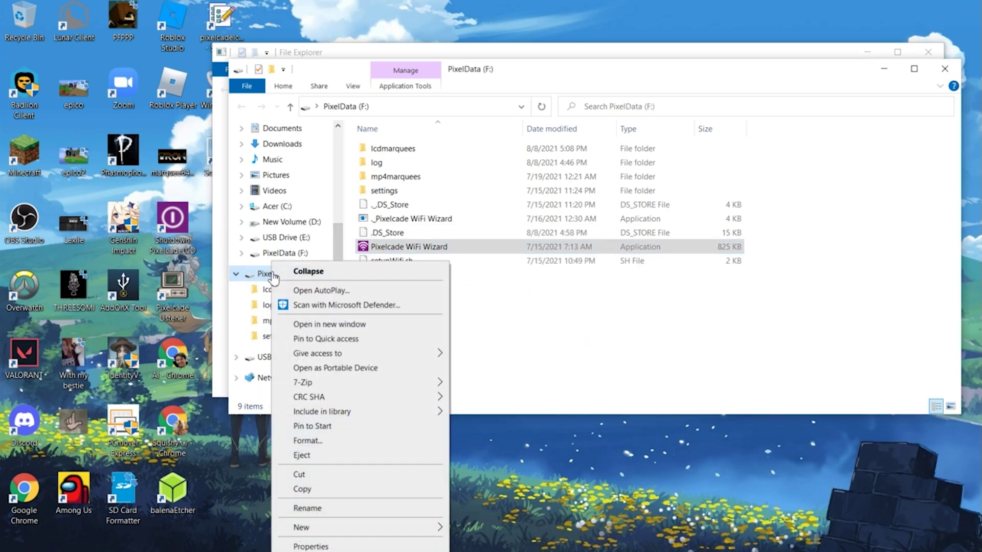
pyautogui.click(346, 460)
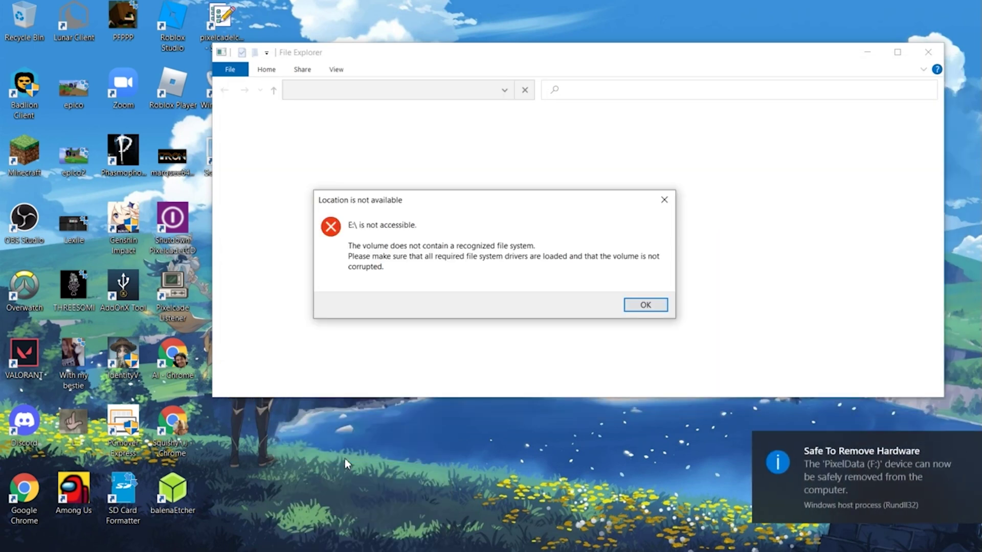
pyautogui.click(636, 311)
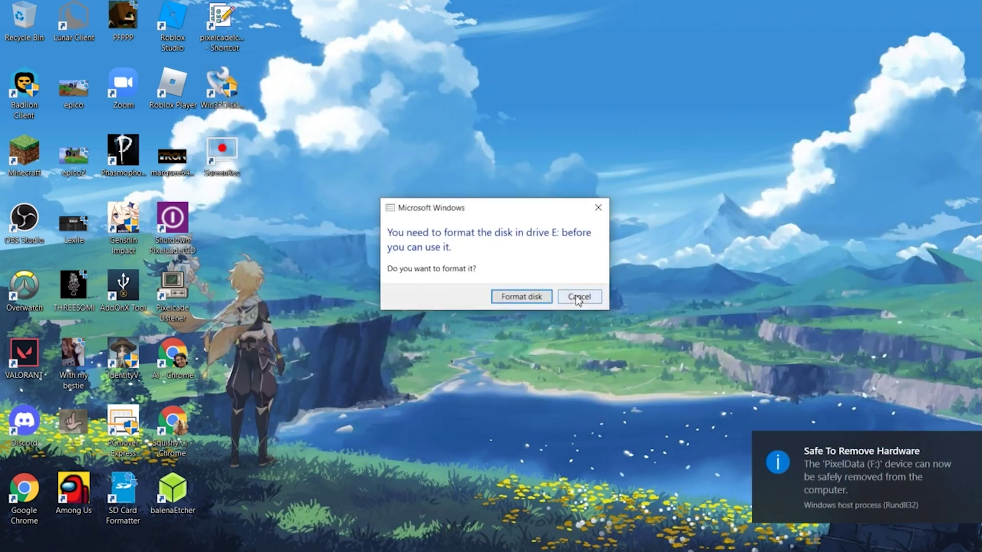
pyautogui.click(577, 294)
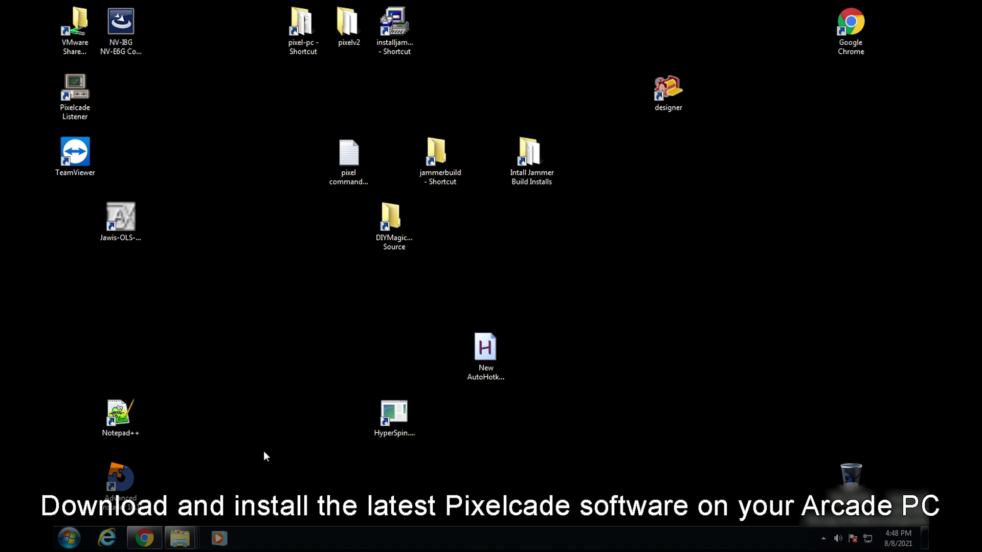
# Switch to Google Chrome and go to pixelcade.org
pyautogui.click(144, 538)
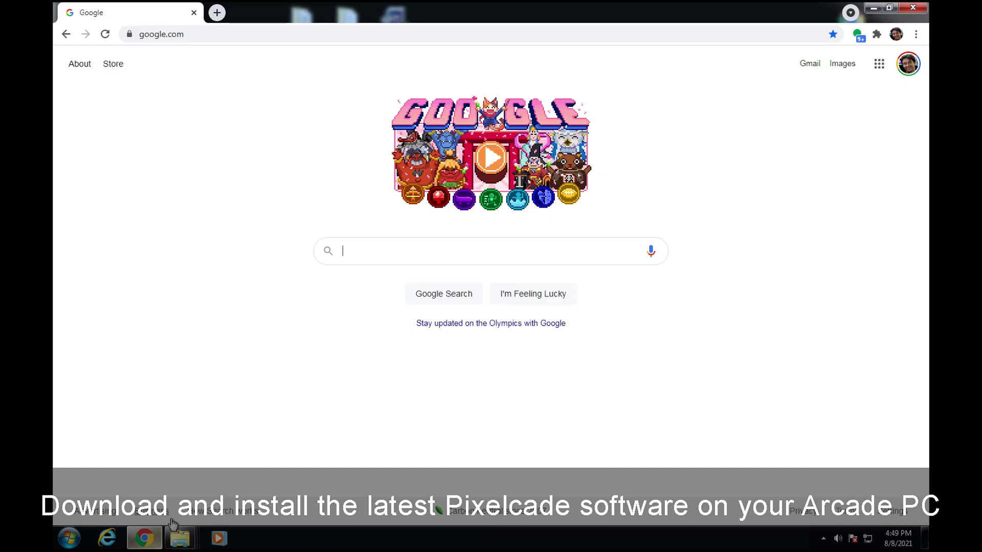
pyautogui.click(192, 33)
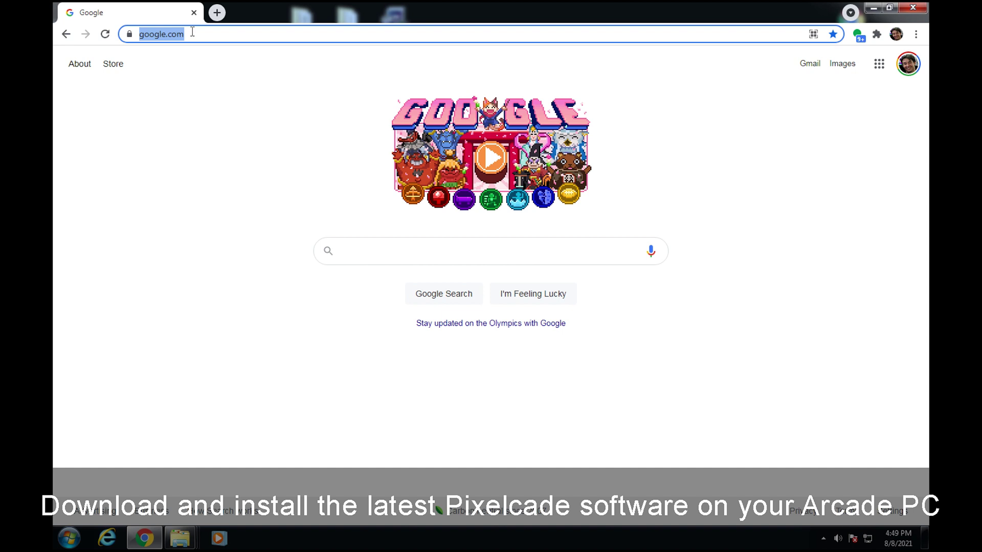
pyautogui.write('pixelcade')
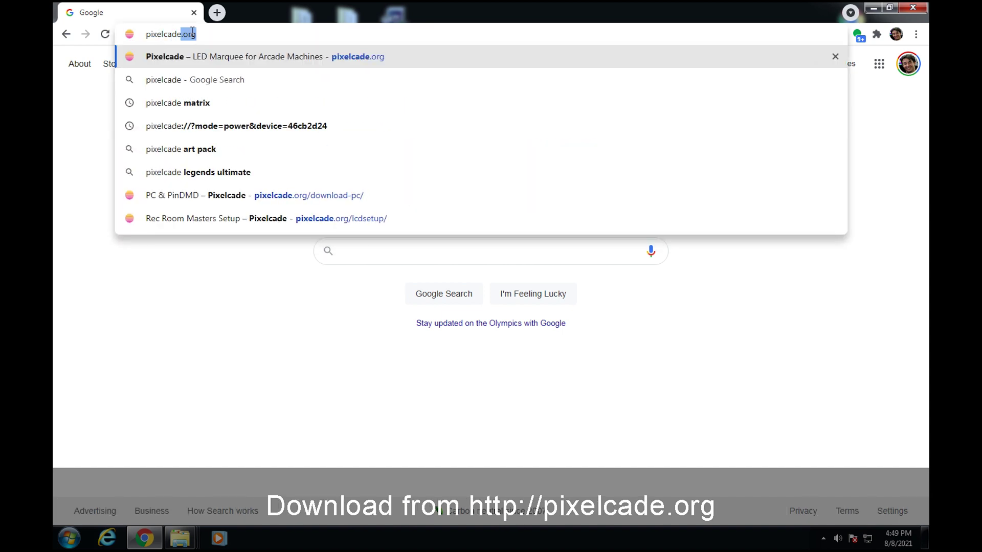
pyautogui.write('.org')
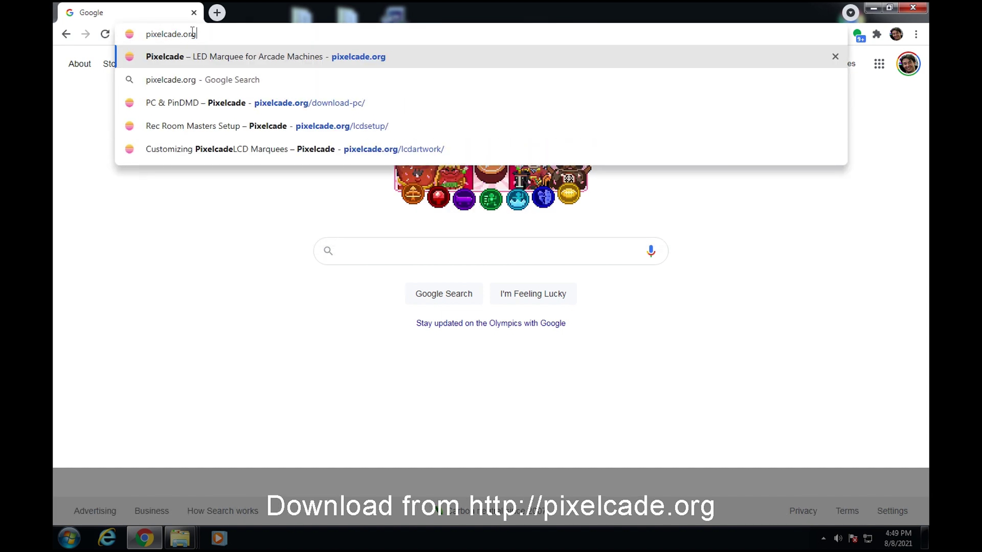
pyautogui.press('Return')
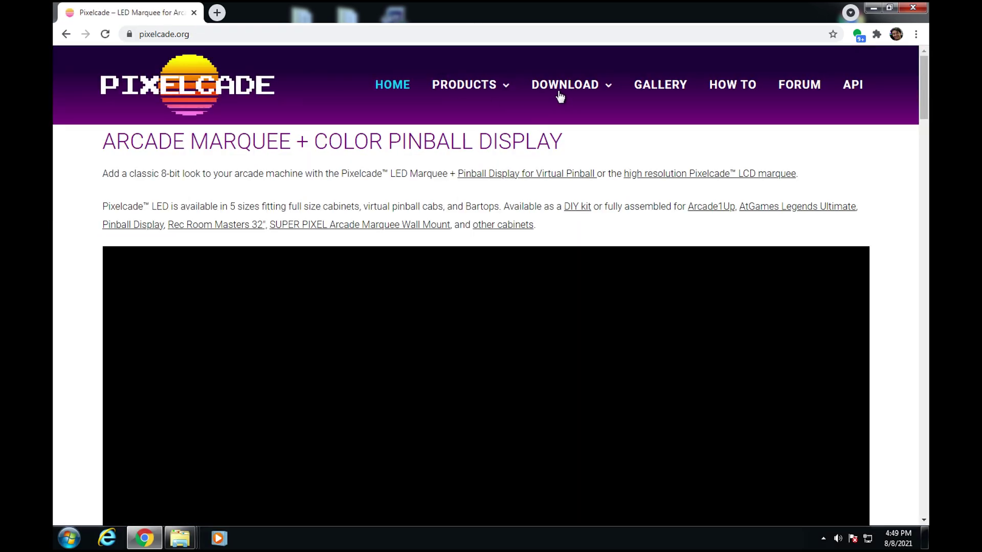
# Download the Windows installer for LCD only installations from the download page for Windows based arcade front ends
pyautogui.moveTo(560, 95)
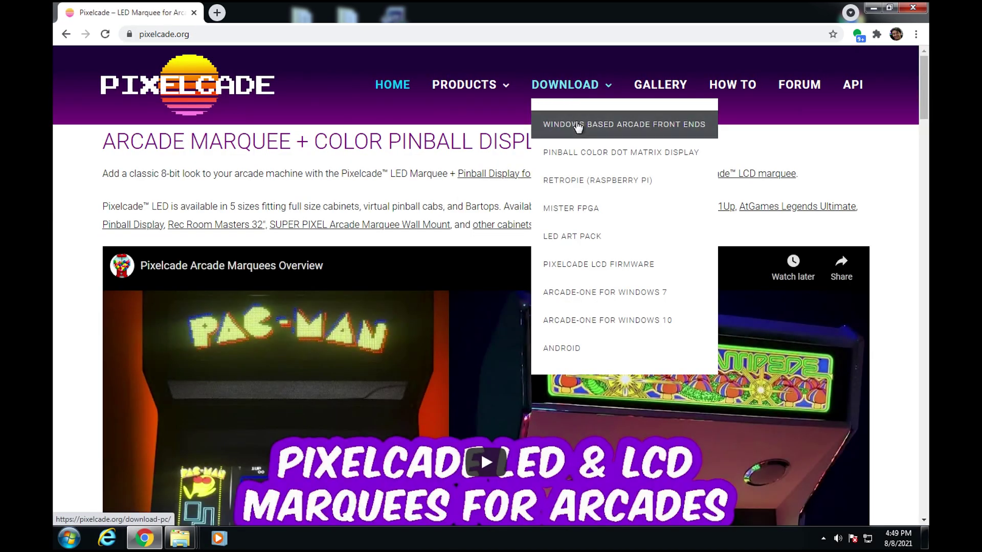
pyautogui.click(639, 131)
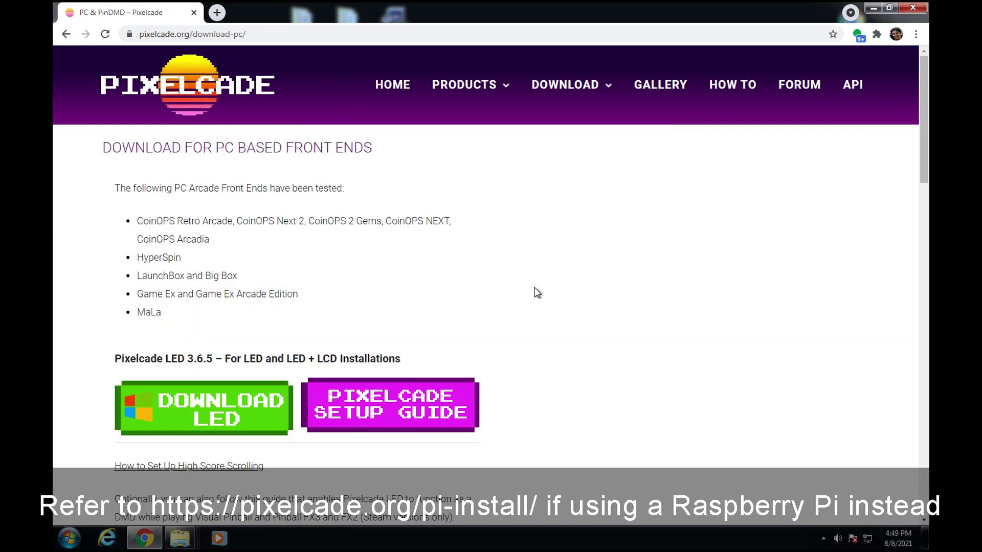
pyautogui.scroll(-8, 537, 293)
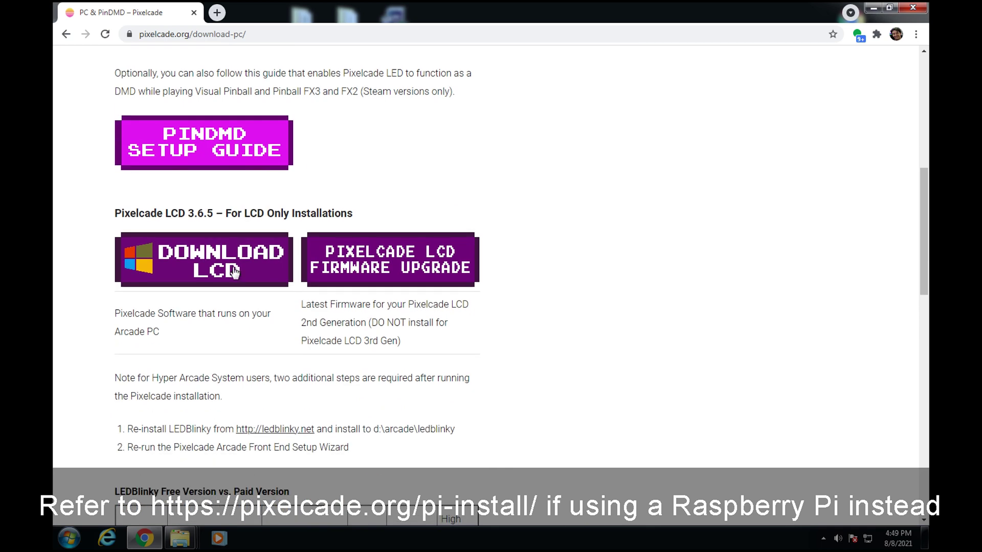
pyautogui.scroll(4, 435, 174)
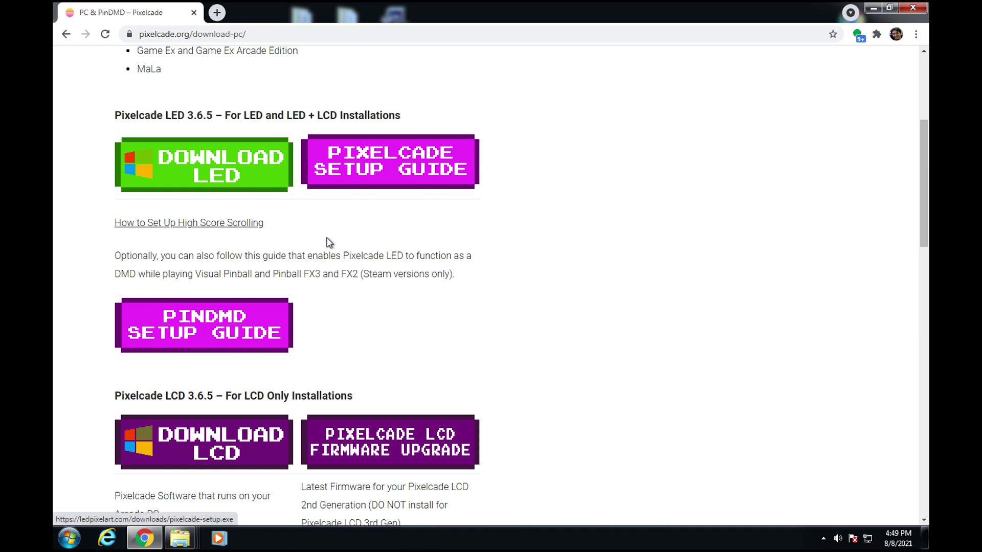
pyautogui.scroll(-1, 360, 265)
pyautogui.scroll(-3, 360, 264)
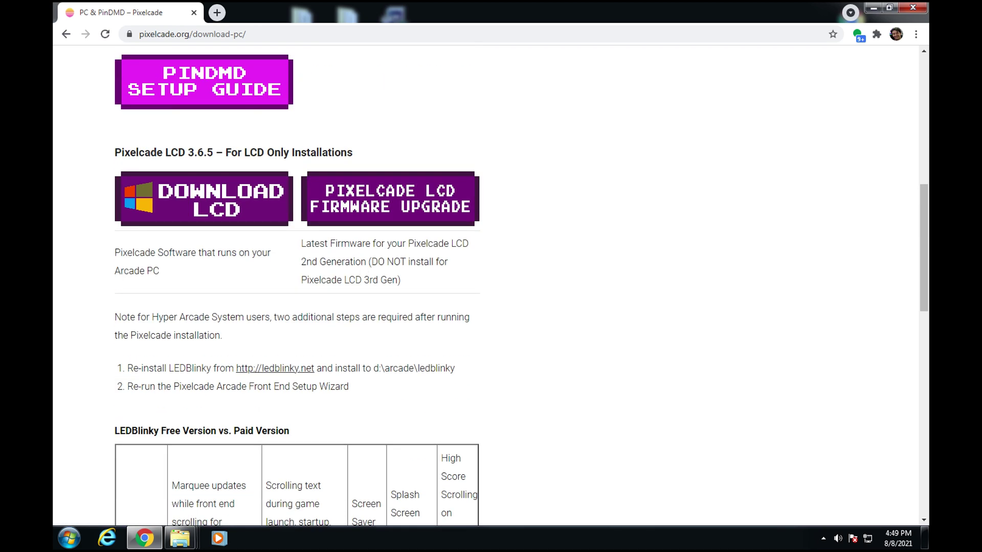
pyautogui.click(248, 210)
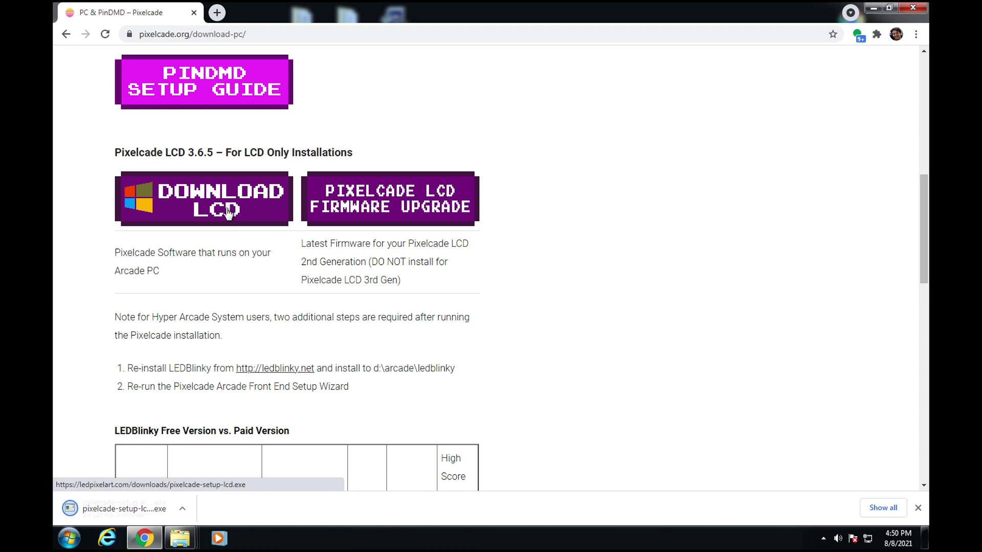
# Run the downloaded Pixelcade LCD Marquee setup and start the installation into the default folder C:\Pixelcade\
pyautogui.click(129, 511)
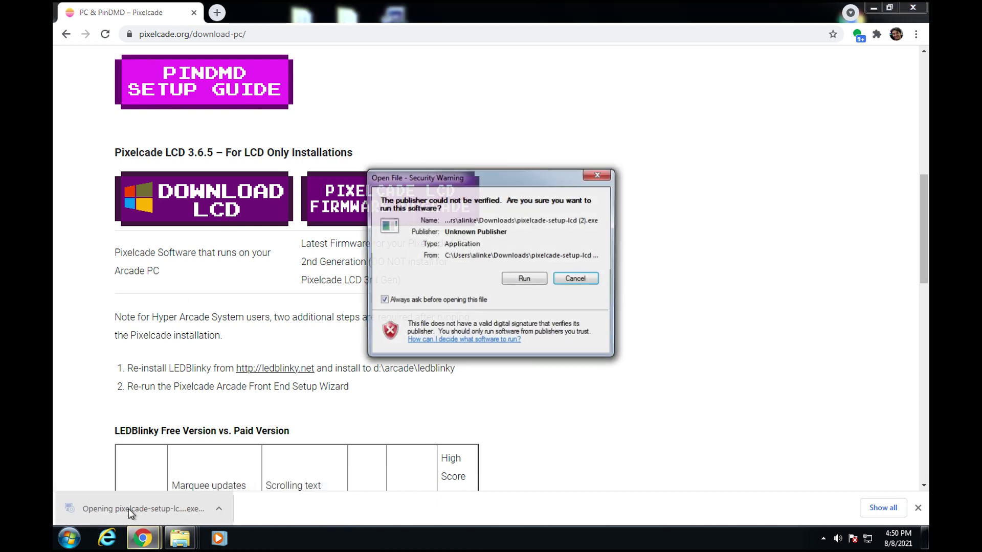
pyautogui.click(529, 282)
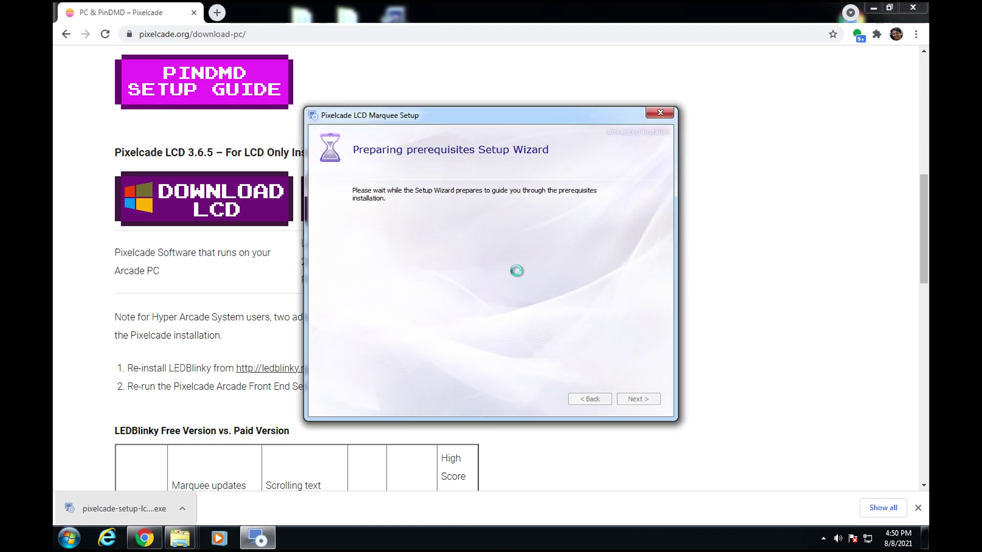
pyautogui.click(647, 401)
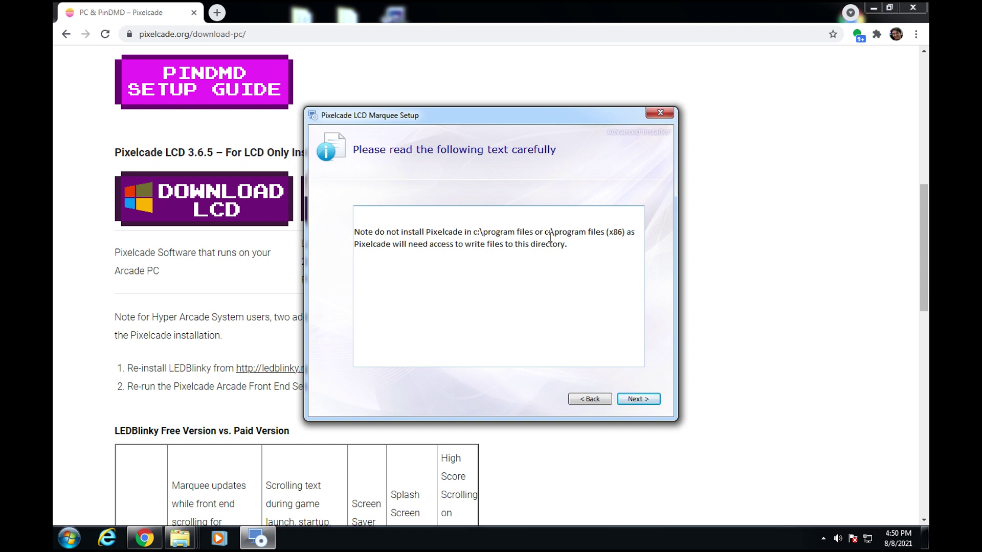
pyautogui.click(636, 400)
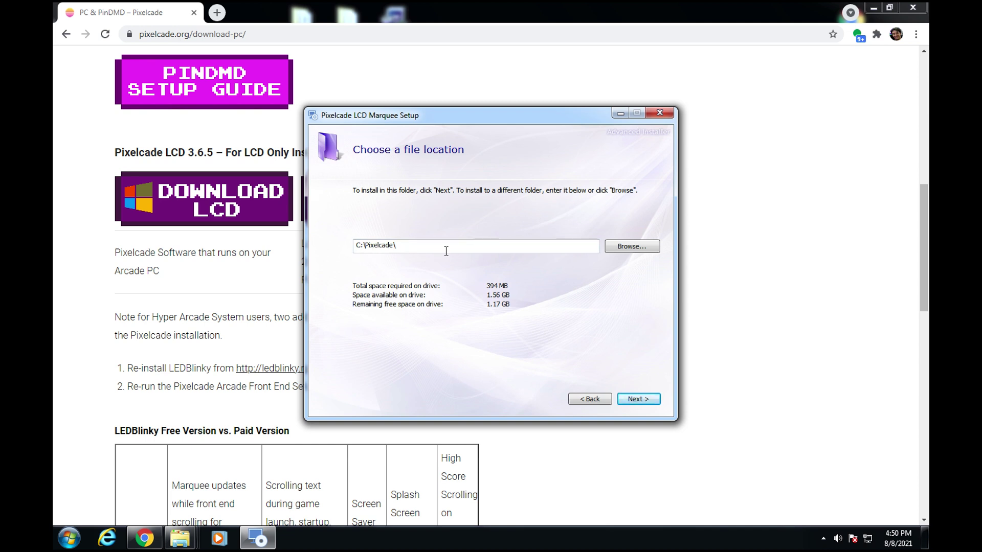
pyautogui.click(640, 401)
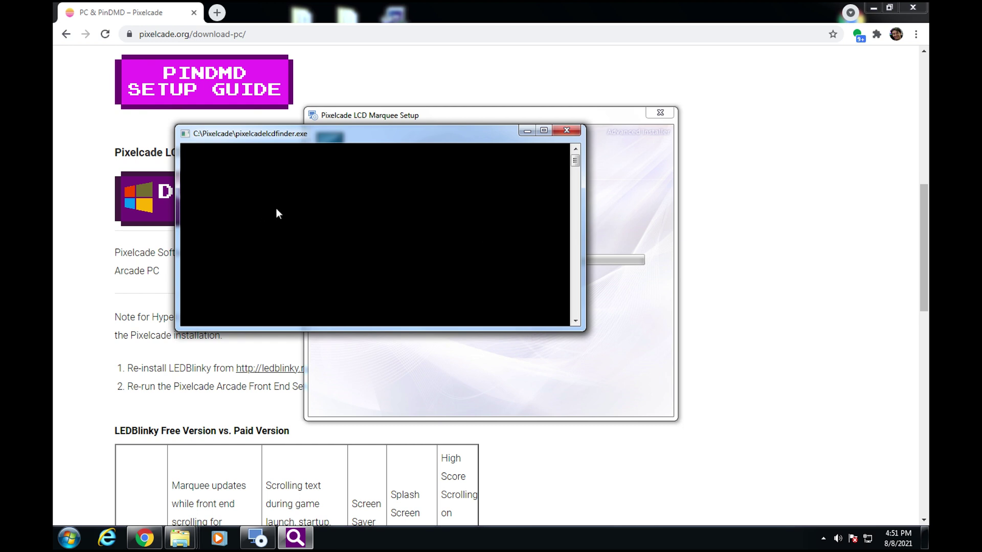
# Reposition the Pixelcade LCD pairing console and exit it once pairing has finished
pyautogui.moveTo(342, 134); pyautogui.dragTo(413, 80)
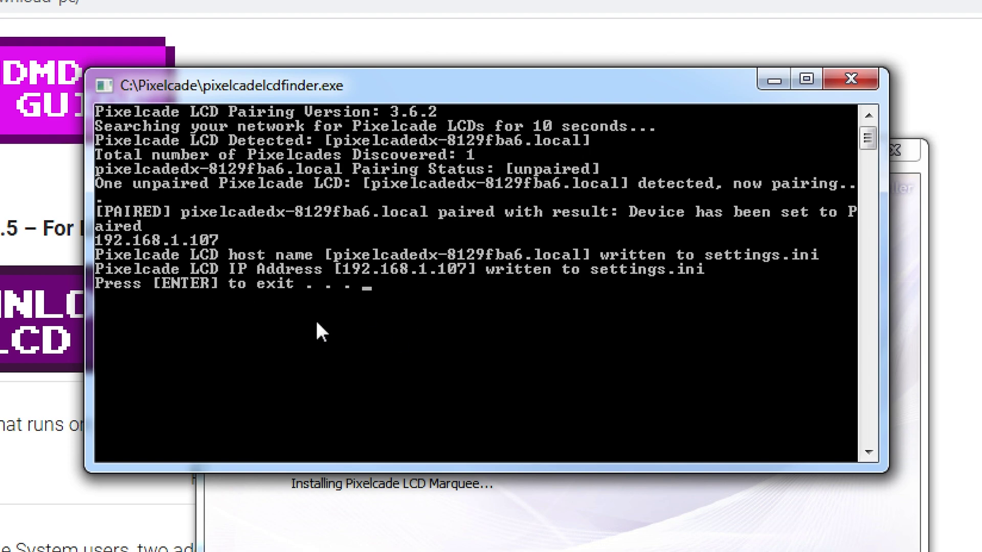
pyautogui.click(383, 309)
pyautogui.press('Return')
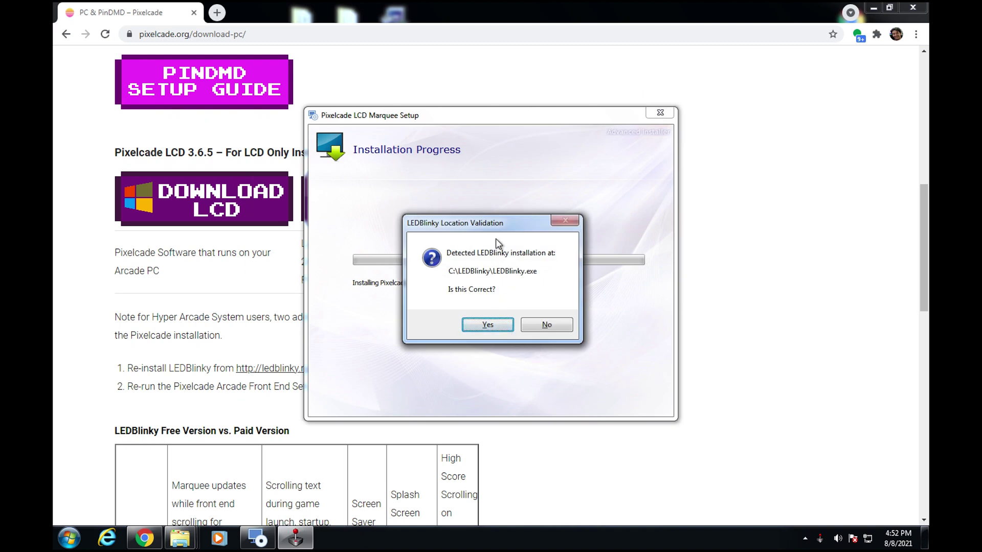
# Confirm the LEDBlinky location C:\LEDBlinky\LEDBlinky.exe and answer Yes to using only the Pixelcade marquee without LEDBlinky button control
pyautogui.click(493, 326)
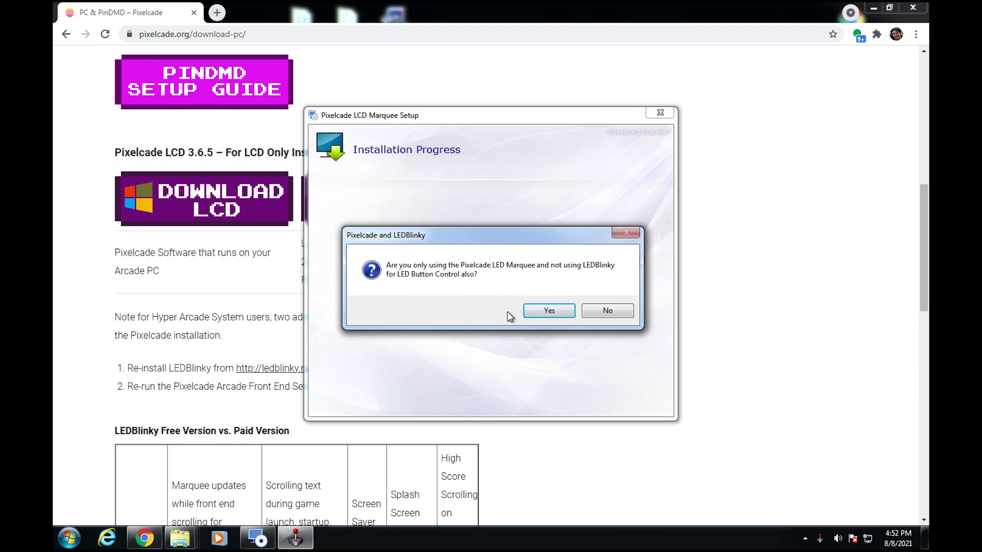
pyautogui.click(529, 311)
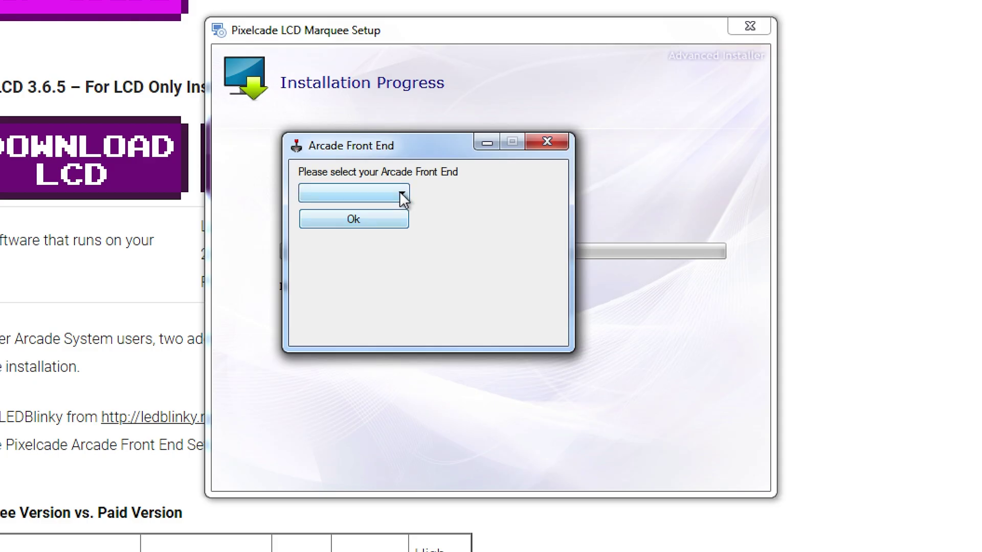
# Choose CoinOPS as the arcade front end and confirm the selection
pyautogui.click(432, 221)
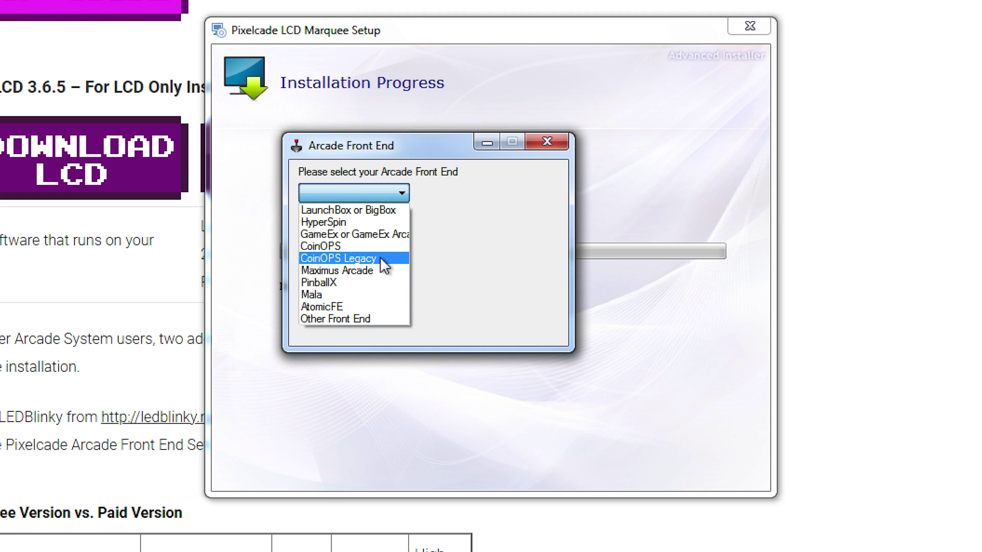
pyautogui.click(370, 246)
pyautogui.click(376, 195)
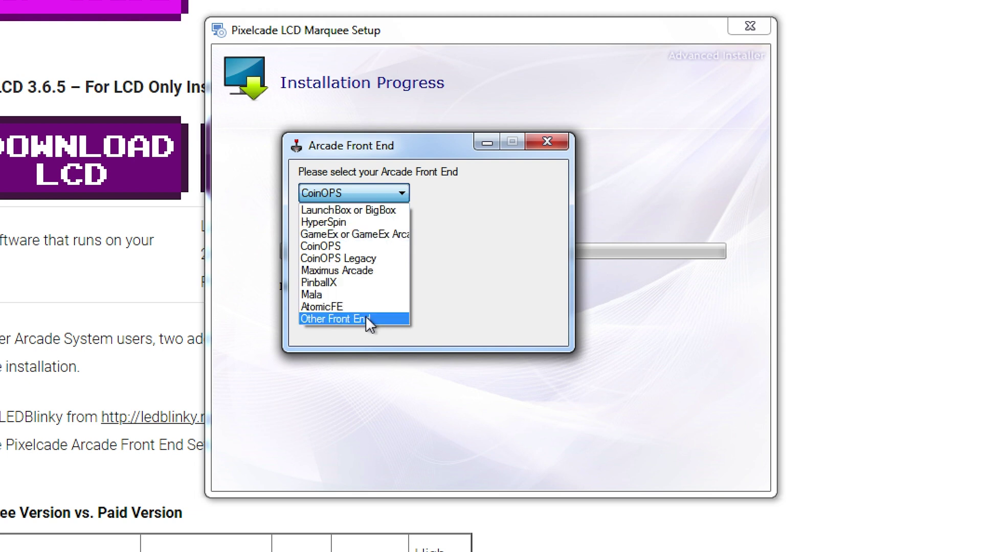
pyautogui.click(363, 244)
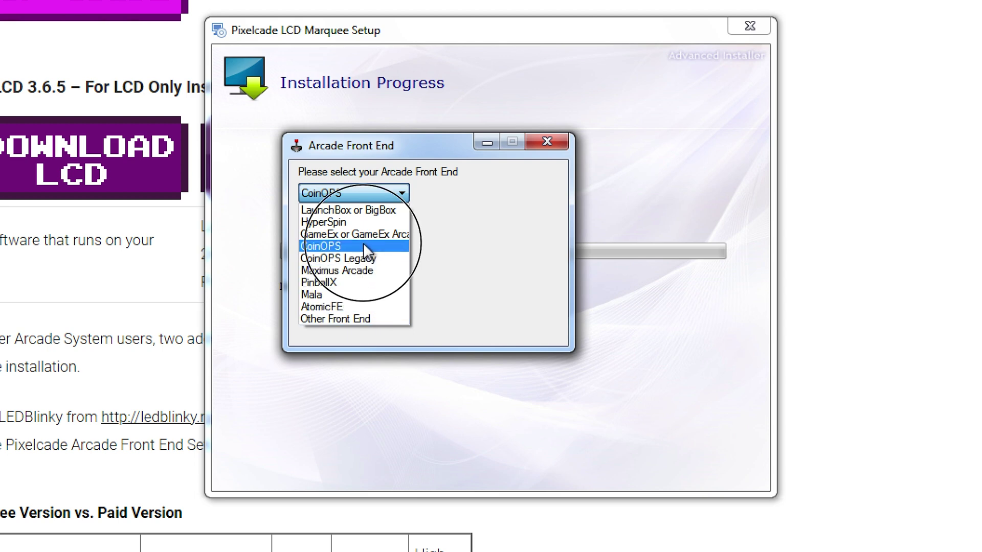
pyautogui.click(375, 219)
# Set the CoinOPS folder to CoinOps on Local Disk (C:) and confirm it
pyautogui.click(439, 278)
pyautogui.click(439, 278)
pyautogui.doubleClick(474, 298)
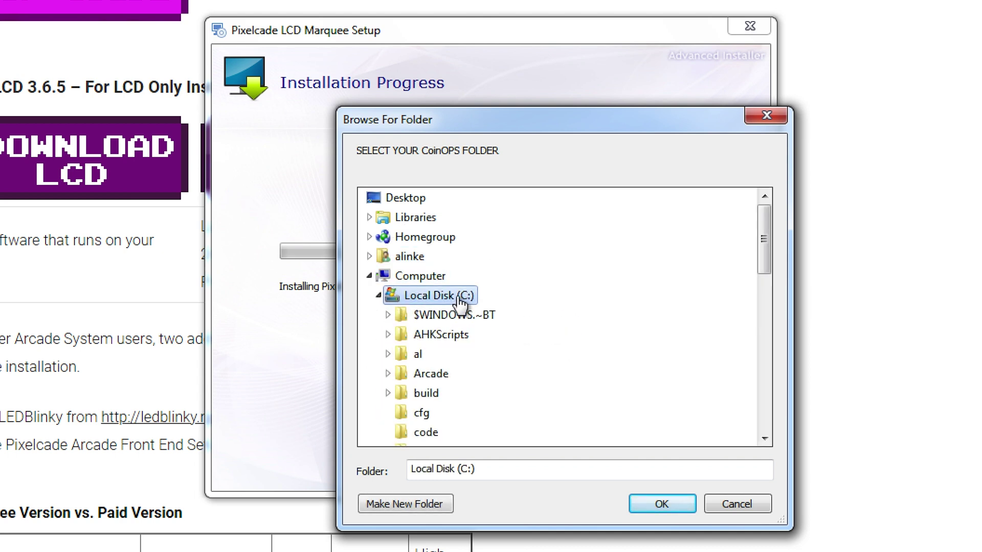
pyautogui.moveTo(764, 256); pyautogui.dragTo(771, 318)
pyautogui.doubleClick(450, 217)
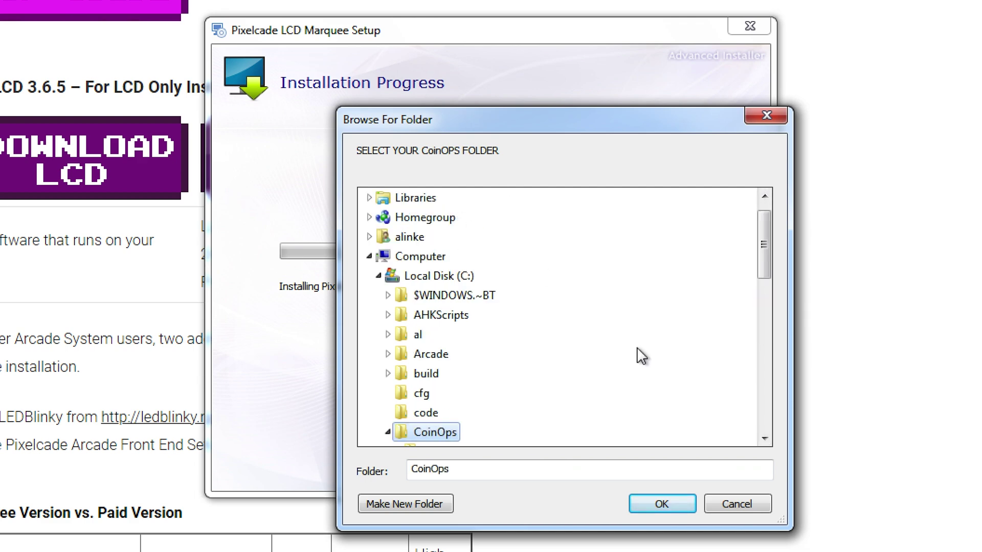
pyautogui.click(674, 501)
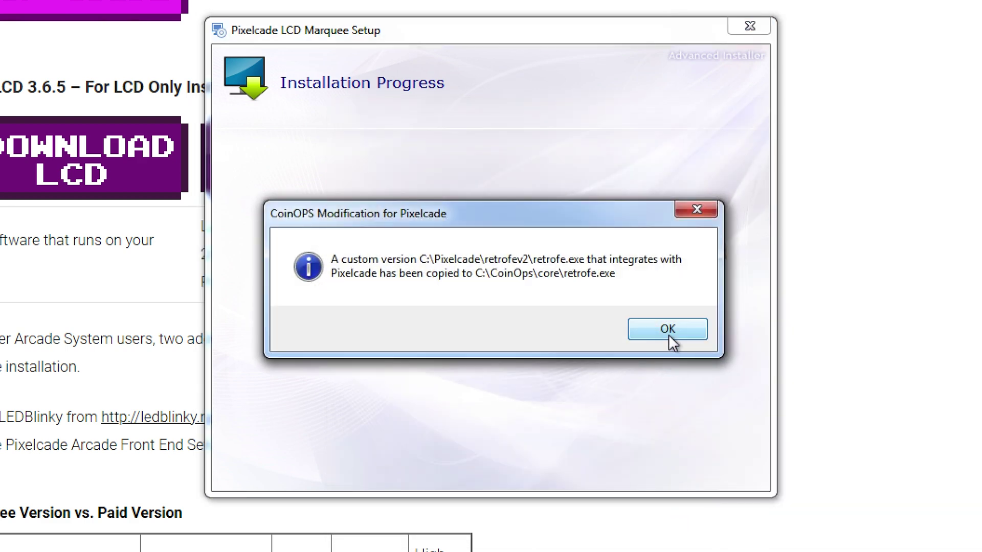
# Acknowledge the CoinOPS modification and configuration notices to finish the Pixelcade LCD Marquee setup
pyautogui.click(668, 330)
pyautogui.click(664, 330)
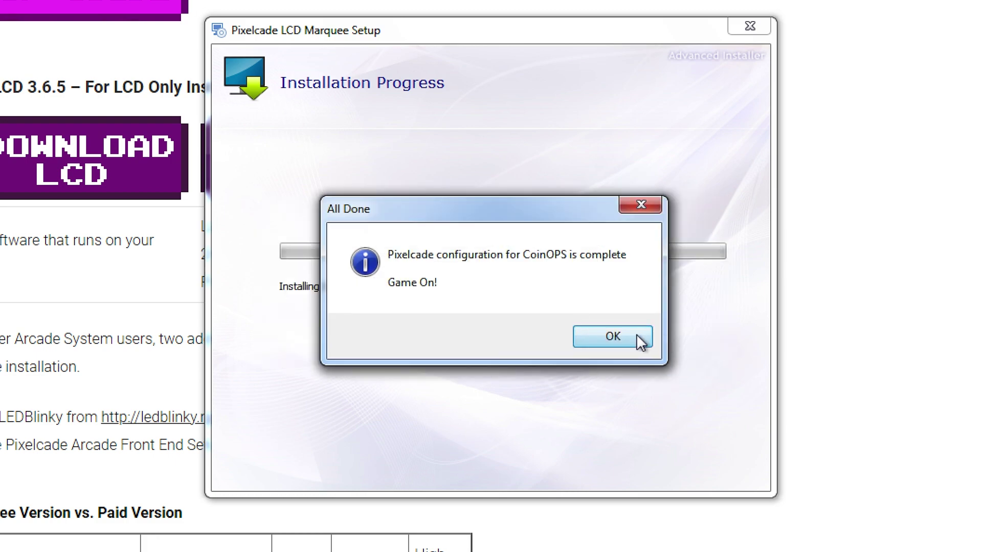
pyautogui.click(636, 333)
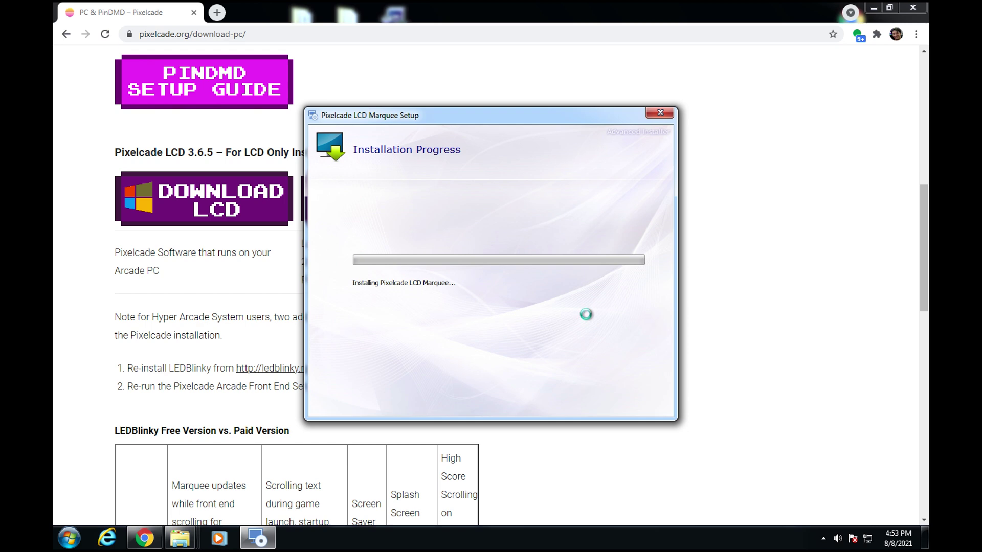
pyautogui.click(495, 342)
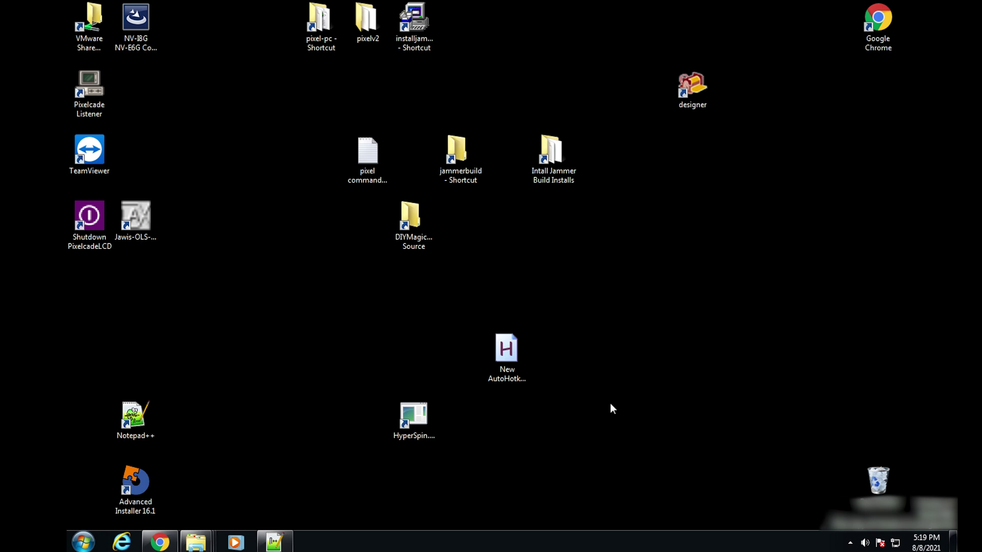
# Open the Pixelcade LCD Network Share from the Pixelcade LCD Marquee programs and reposition its window
pyautogui.click(83, 542)
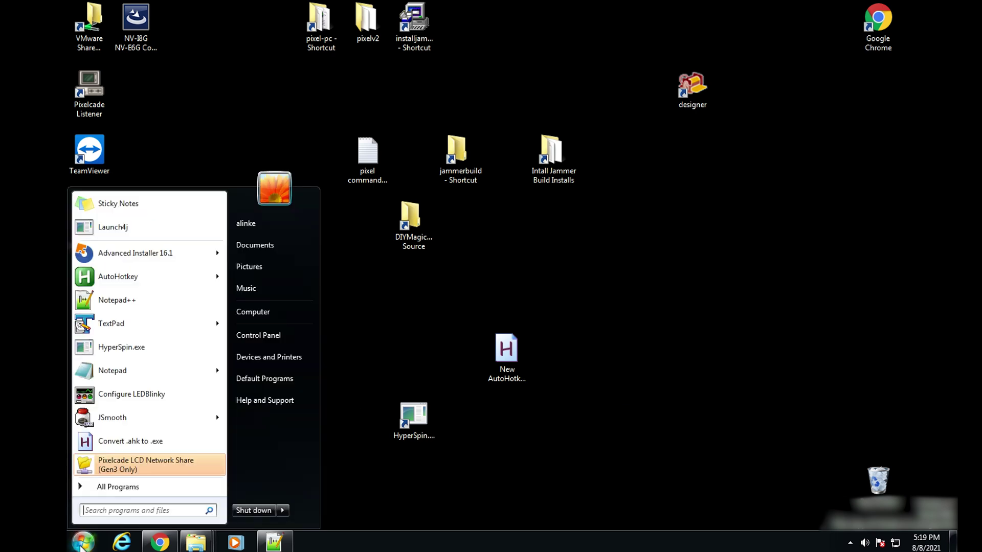
pyautogui.click(113, 490)
pyautogui.click(155, 398)
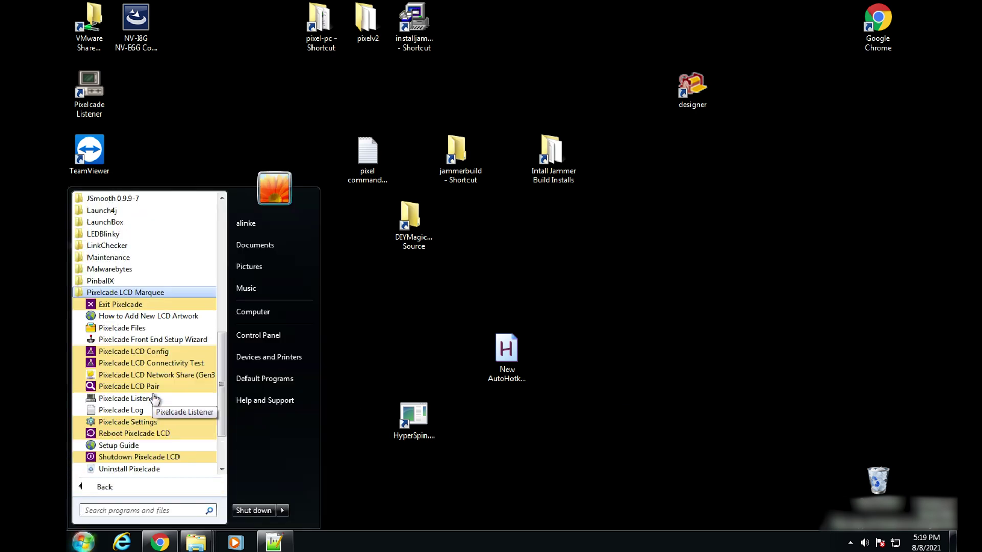
pyautogui.click(185, 376)
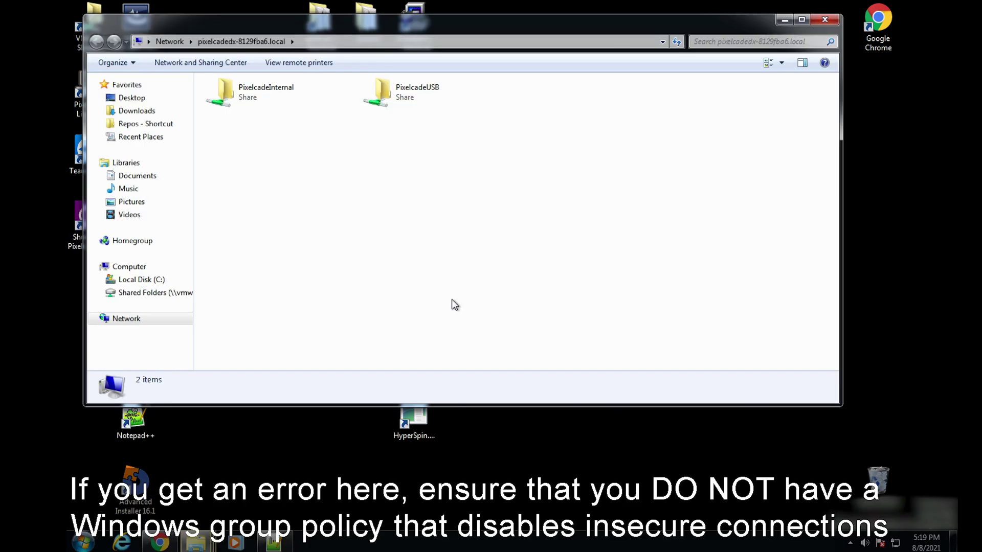
pyautogui.moveTo(549, 33); pyautogui.dragTo(597, 49)
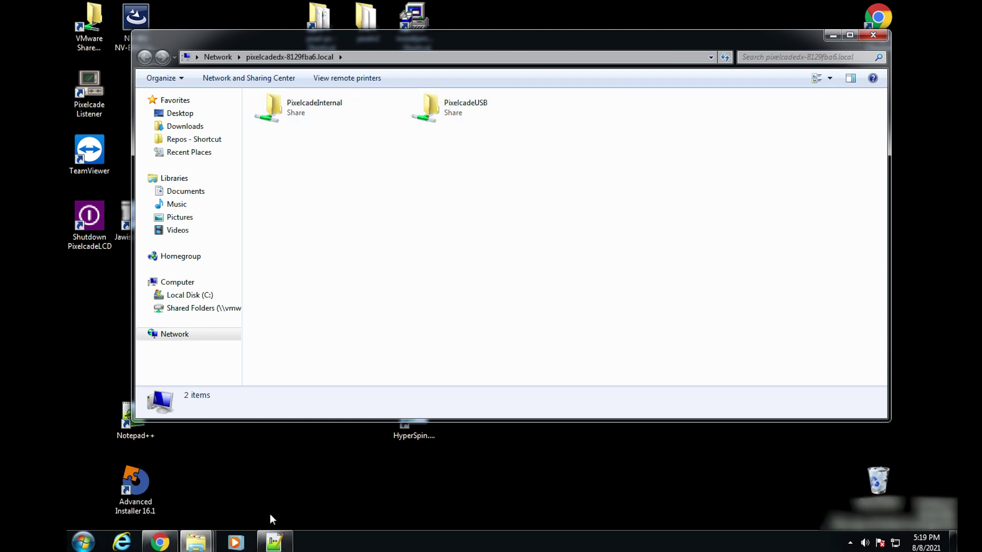
# Copy the six JPG marquees from daphne-dlair.jpg to mame-nbajamte3.jpg in the updated marquees folder and minimize that folder window
pyautogui.moveTo(207, 533)
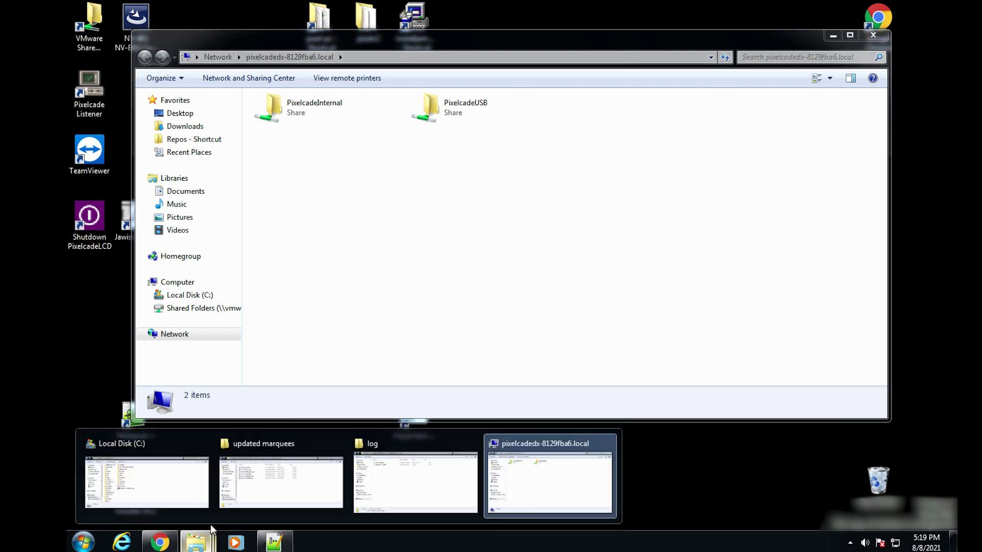
pyautogui.click(256, 481)
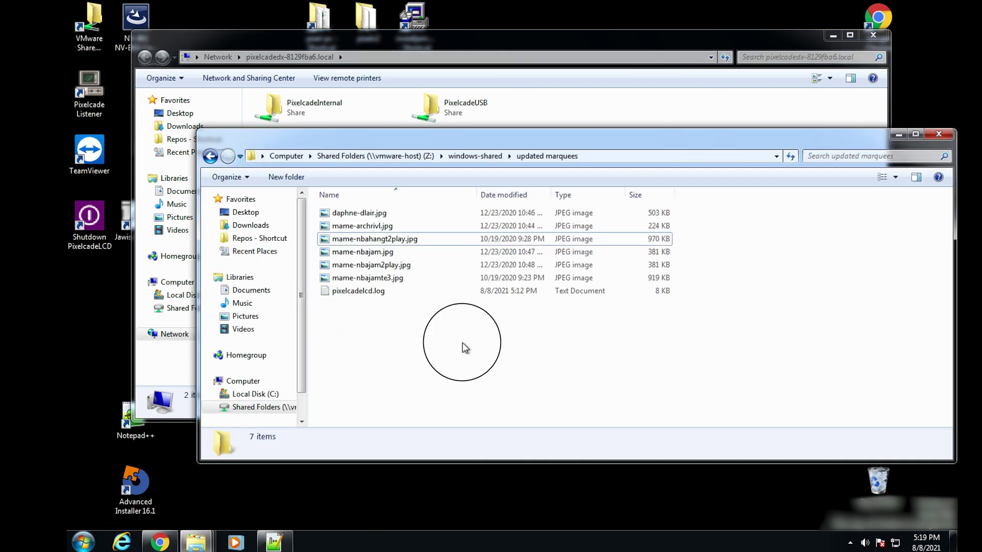
pyautogui.moveTo(462, 342); pyautogui.dragTo(362, 220)
pyautogui.click(417, 375)
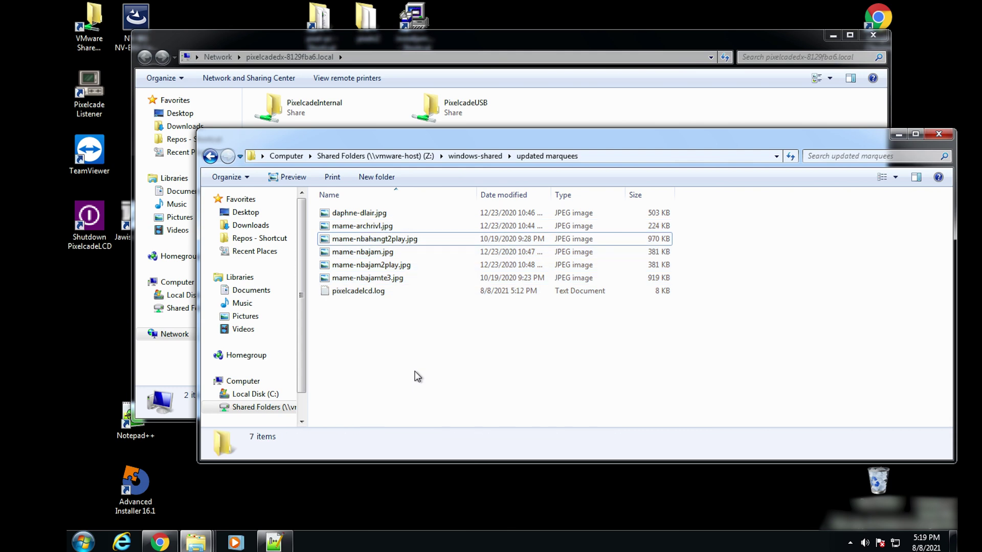
pyautogui.click(403, 280)
pyautogui.keyDown('shift'); pyautogui.click(379, 214); pyautogui.keyUp('shift')
pyautogui.rightClick(378, 213)
pyautogui.click(408, 433)
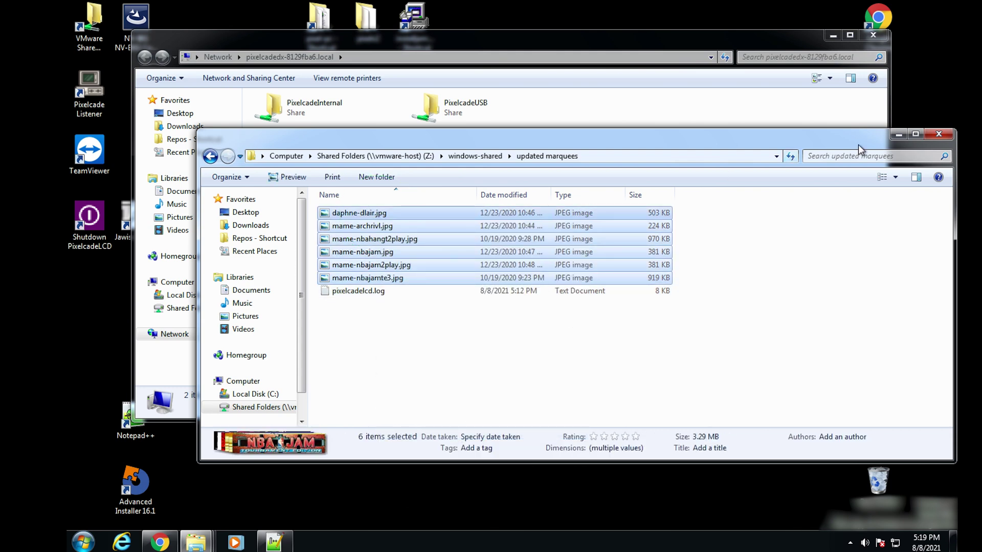
pyautogui.click(899, 134)
# Paste the copied marquees into the lcdmarquees folder of the PixelcadeInternal share, replacing each existing file of the same name
pyautogui.doubleClick(303, 107)
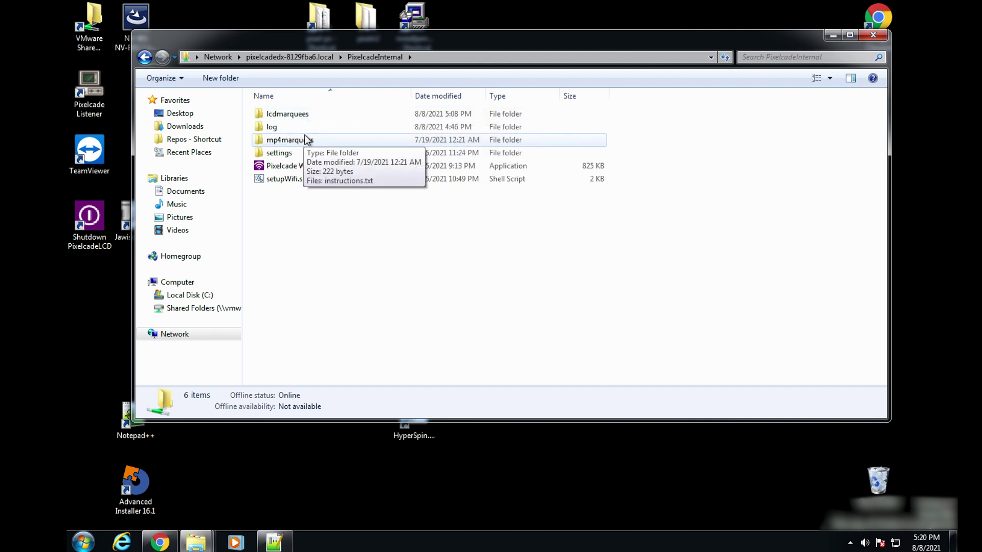
pyautogui.doubleClick(292, 114)
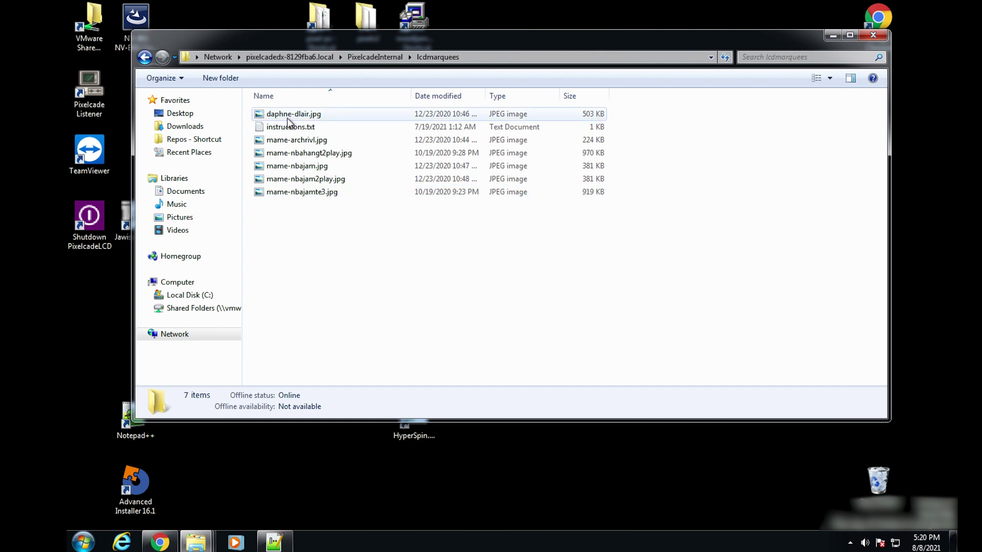
pyautogui.rightClick(333, 264)
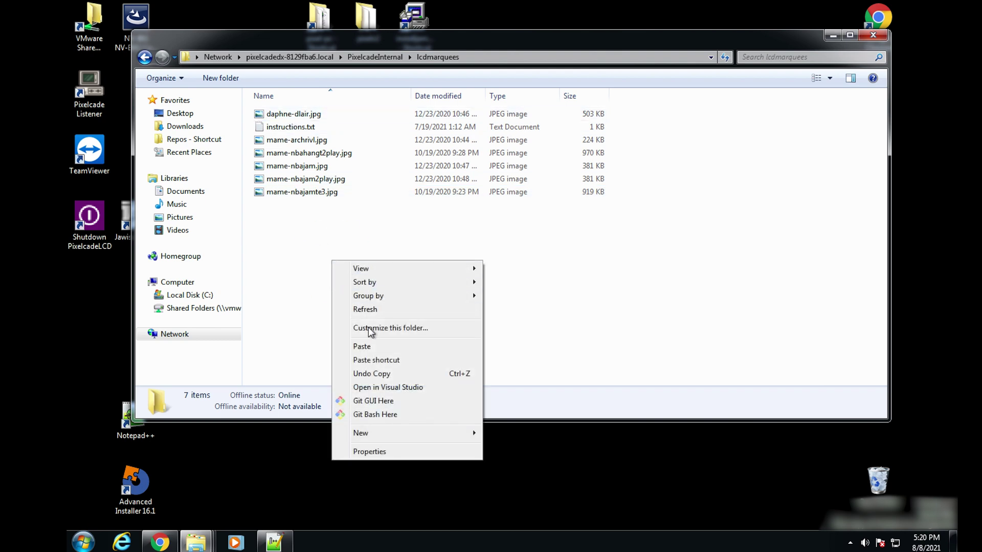
pyautogui.click(374, 345)
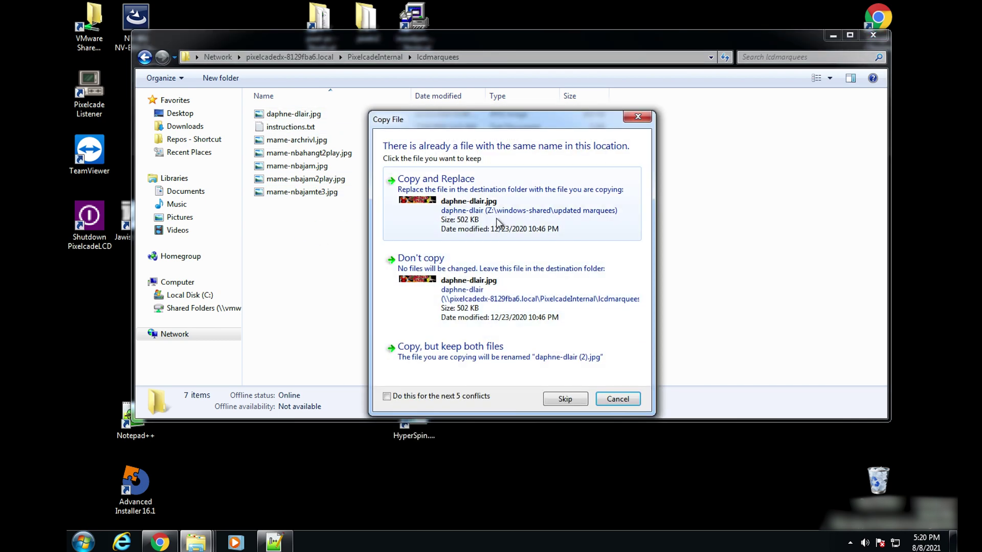
pyautogui.click(495, 216)
pyautogui.click(495, 215)
pyautogui.click(496, 215)
pyautogui.click(495, 215)
pyautogui.click(495, 215)
pyautogui.click(495, 215)
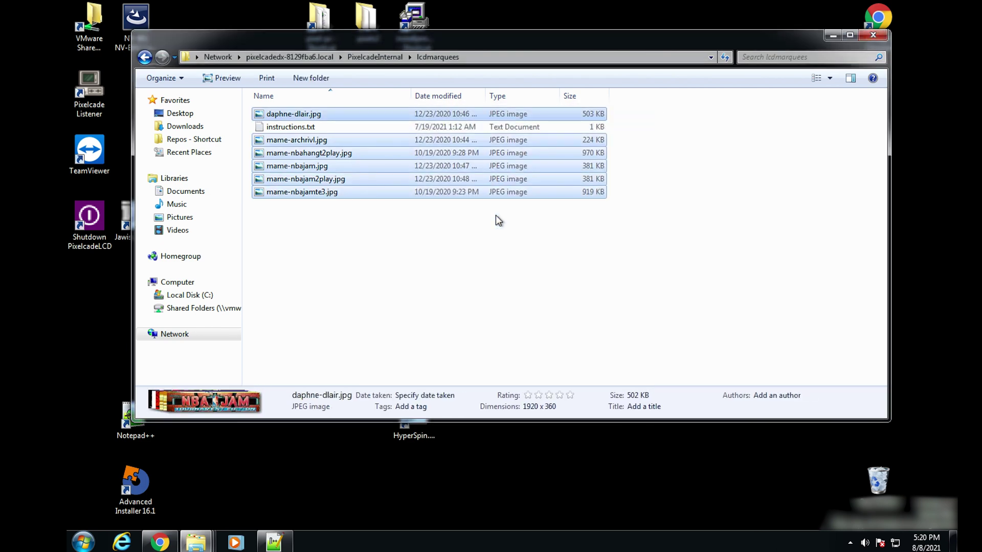
pyautogui.click(500, 252)
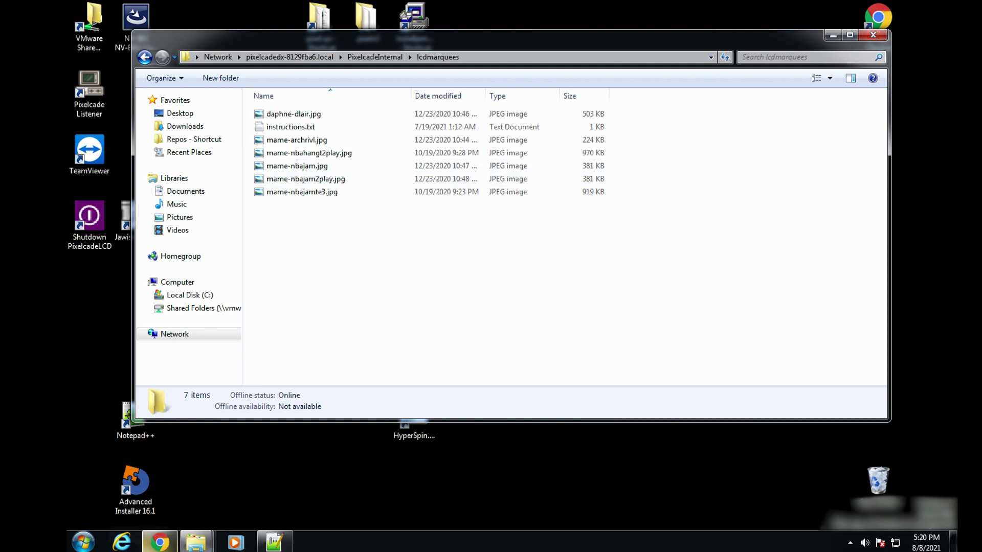
# Open the How to Add New LCD Artwork guide, review the file naming conventions and log example, and minimize the browser
pyautogui.click(83, 541)
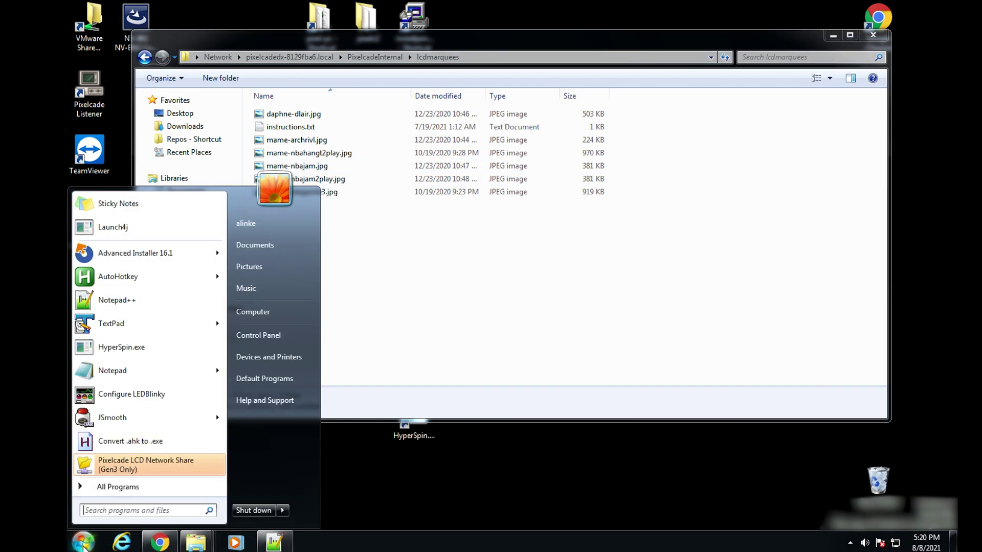
pyautogui.click(109, 486)
pyautogui.click(136, 398)
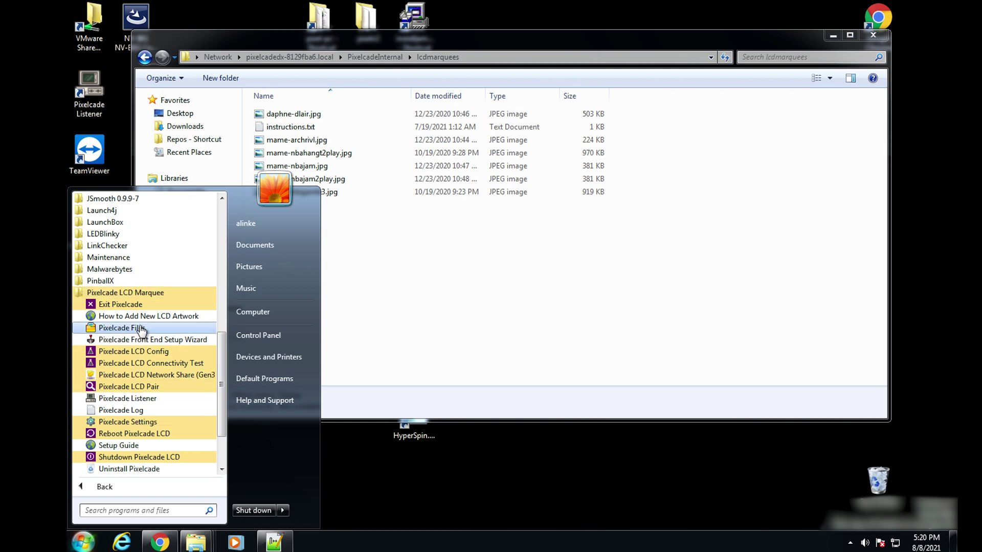
pyautogui.click(180, 318)
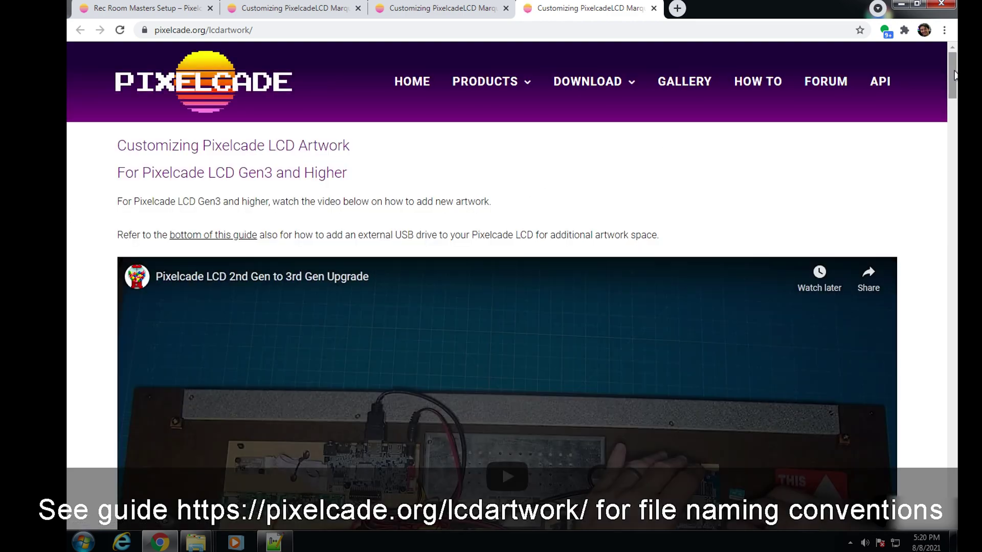
pyautogui.moveTo(952, 74); pyautogui.dragTo(956, 307)
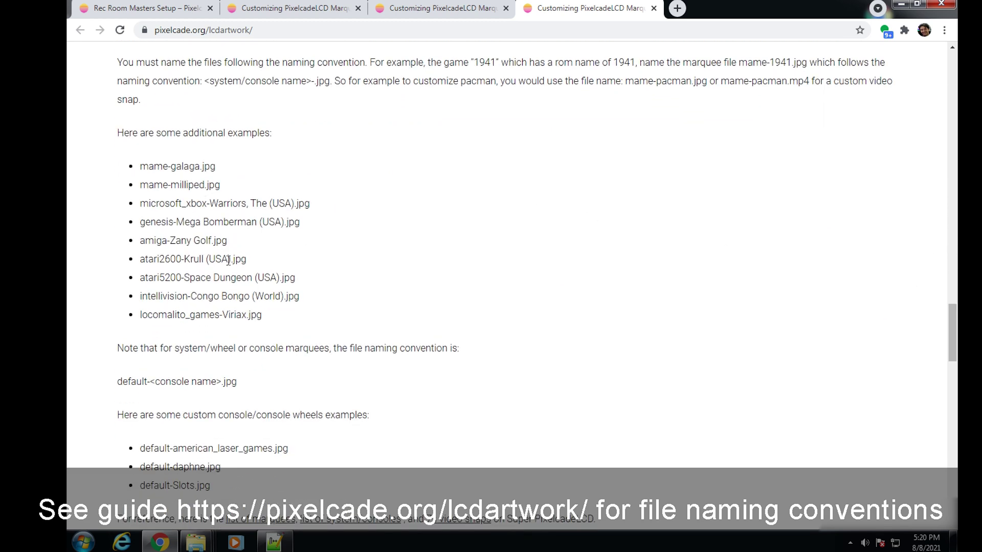
pyautogui.moveTo(954, 337); pyautogui.dragTo(955, 425)
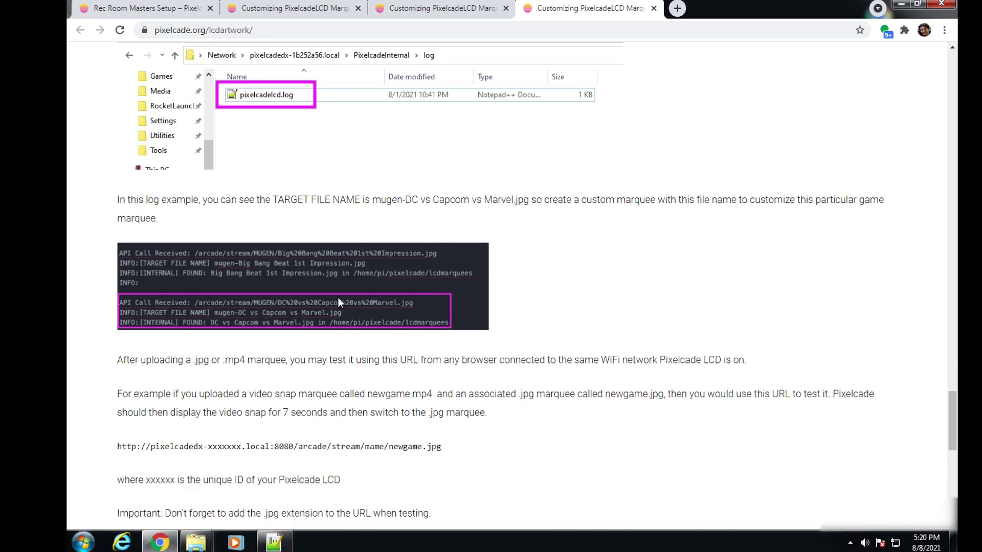
pyautogui.click(901, 4)
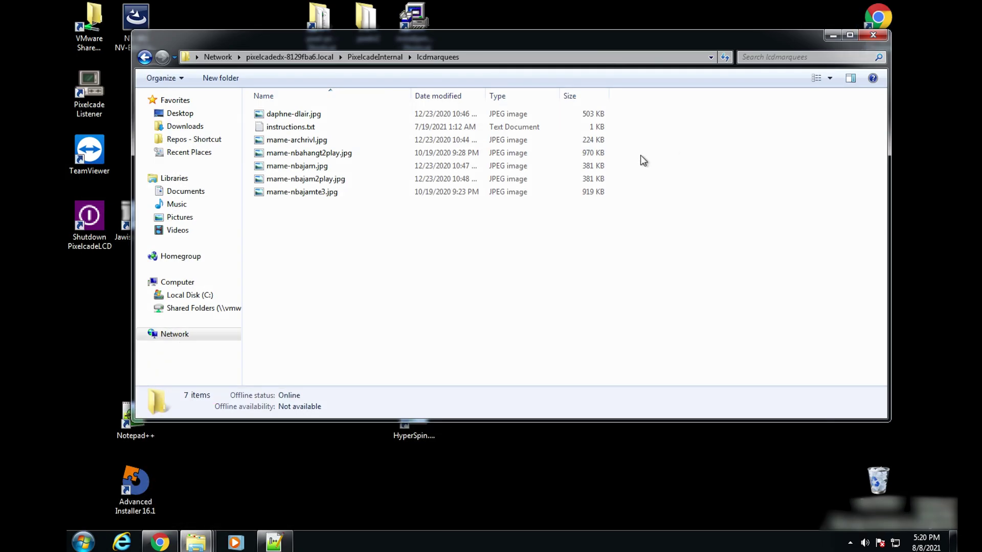
# Open pixelcadelcd.log from the log folder of the PixelcadeInternal share in Notepad++ to examine the target file names
pyautogui.click(145, 57)
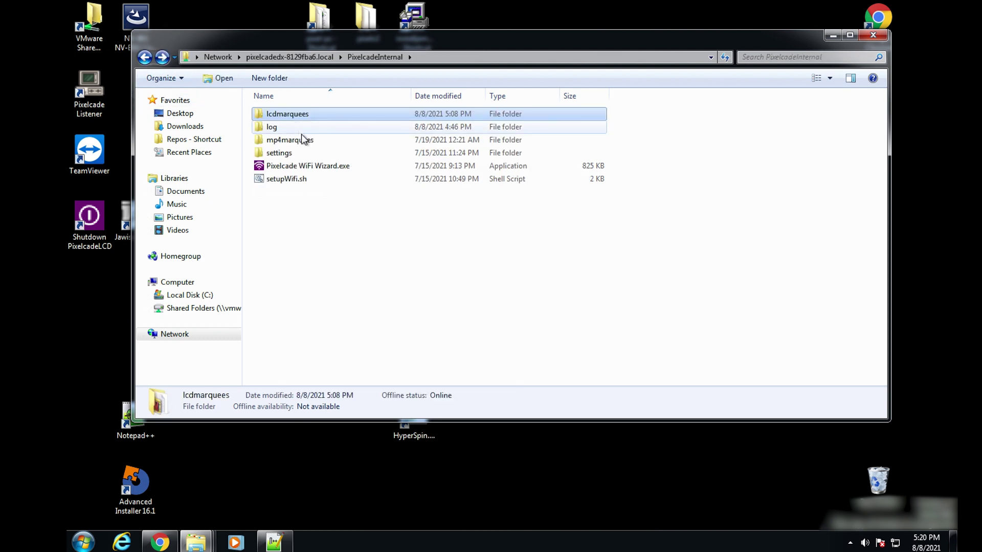
pyautogui.click(279, 128)
pyautogui.click(302, 58)
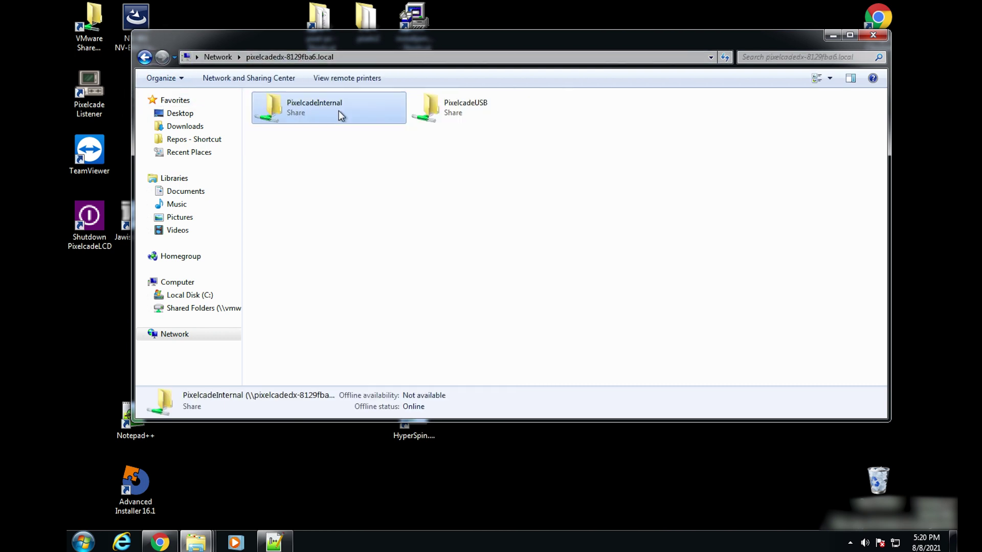
pyautogui.doubleClick(333, 115)
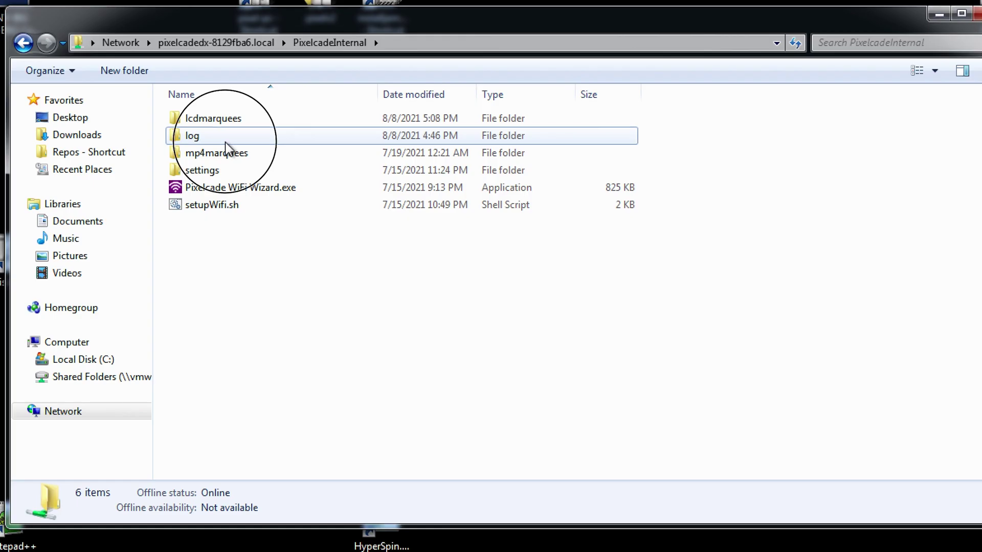
pyautogui.doubleClick(299, 125)
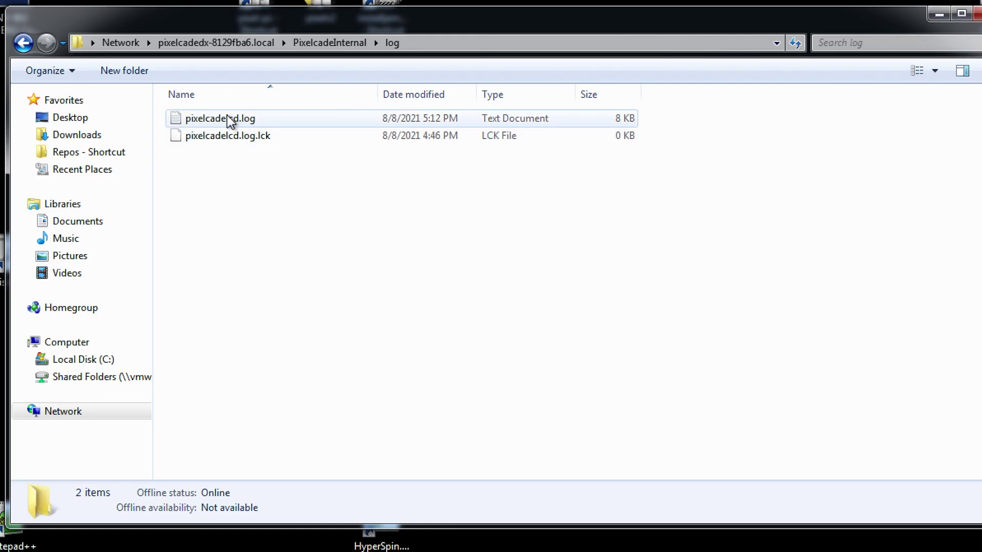
pyautogui.click(255, 123)
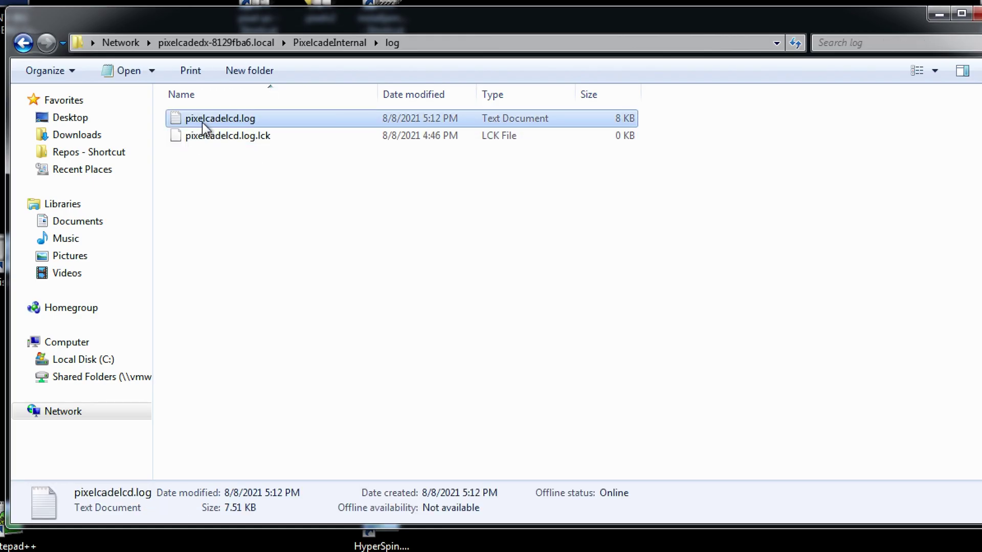
pyautogui.rightClick(236, 119)
pyautogui.click(324, 165)
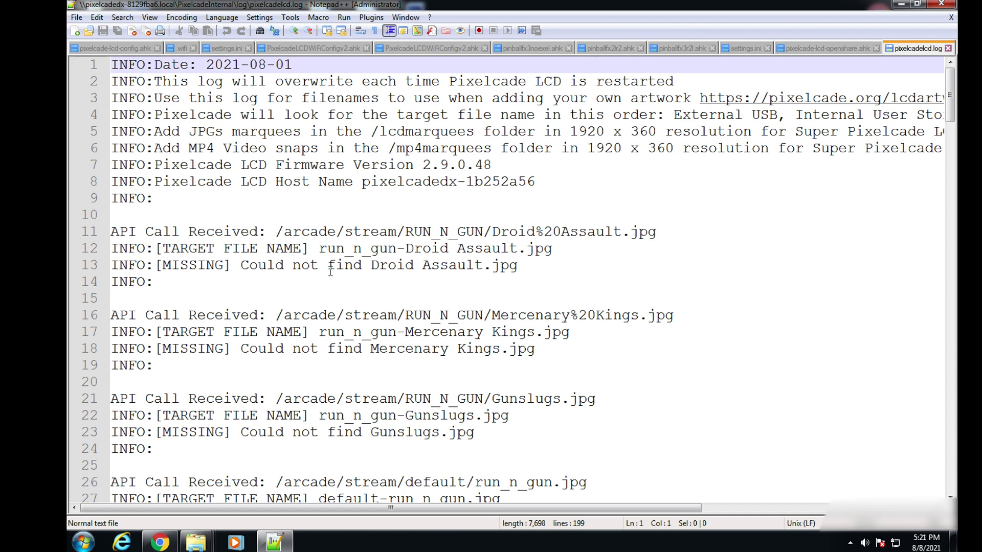
# Highlight the full target file name run_n_gun-Droid Assault.jpg in the Droid Assault log entry
pyautogui.click(316, 282)
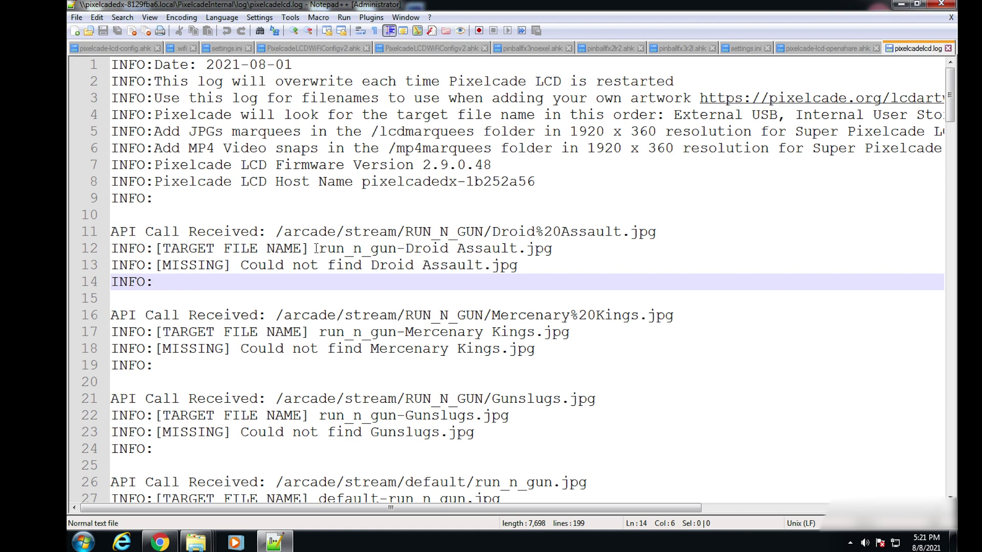
pyautogui.moveTo(318, 249); pyautogui.dragTo(509, 248)
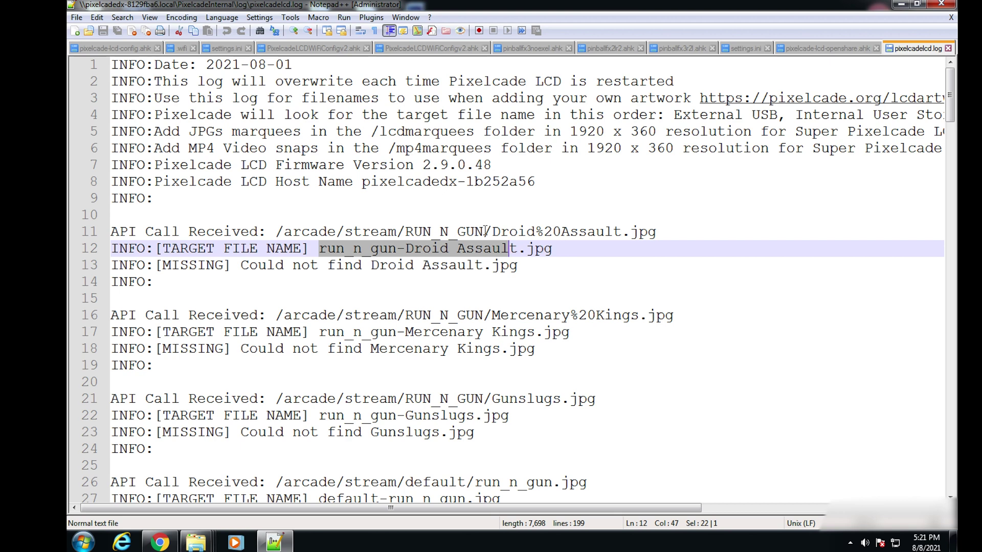
pyautogui.click(381, 264)
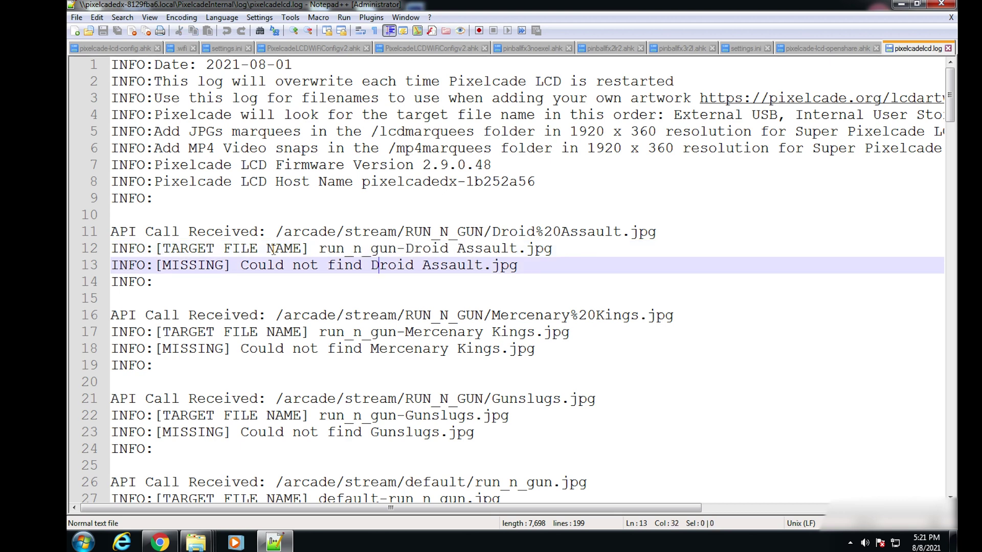
pyautogui.moveTo(320, 248); pyautogui.dragTo(566, 246)
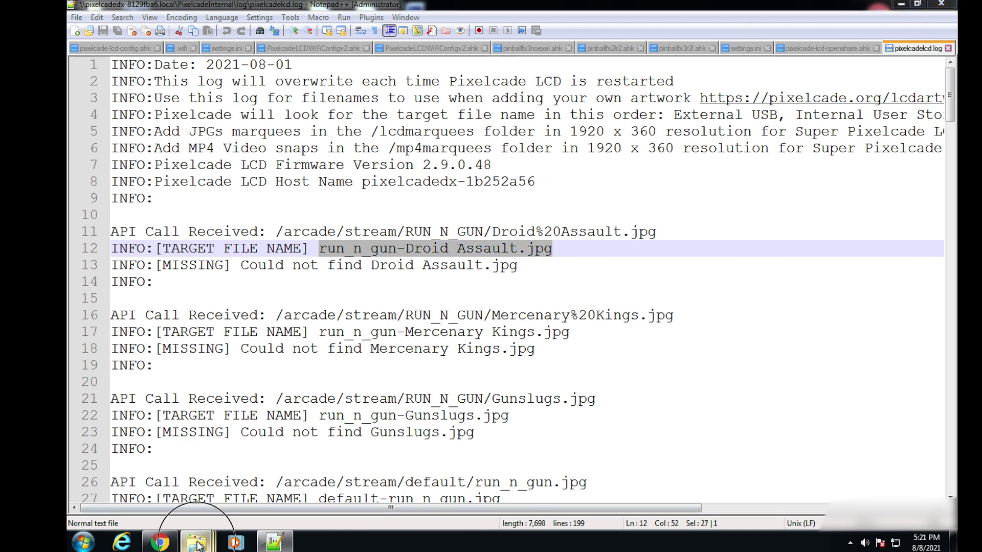
# View the lcdmarquees folder of the PixelcadeInternal share where named artwork goes, and minimize that folder window
pyautogui.moveTo(196, 541)
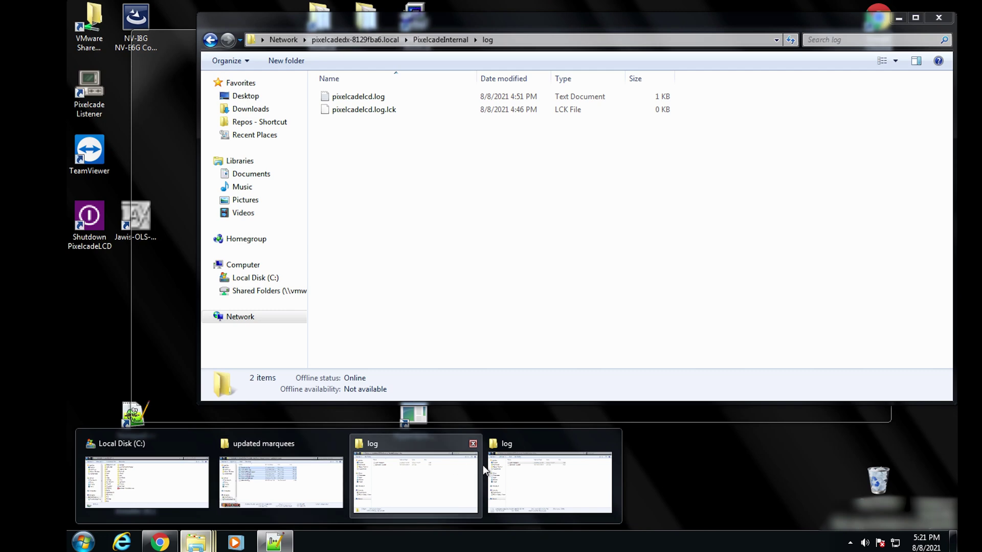
pyautogui.click(416, 481)
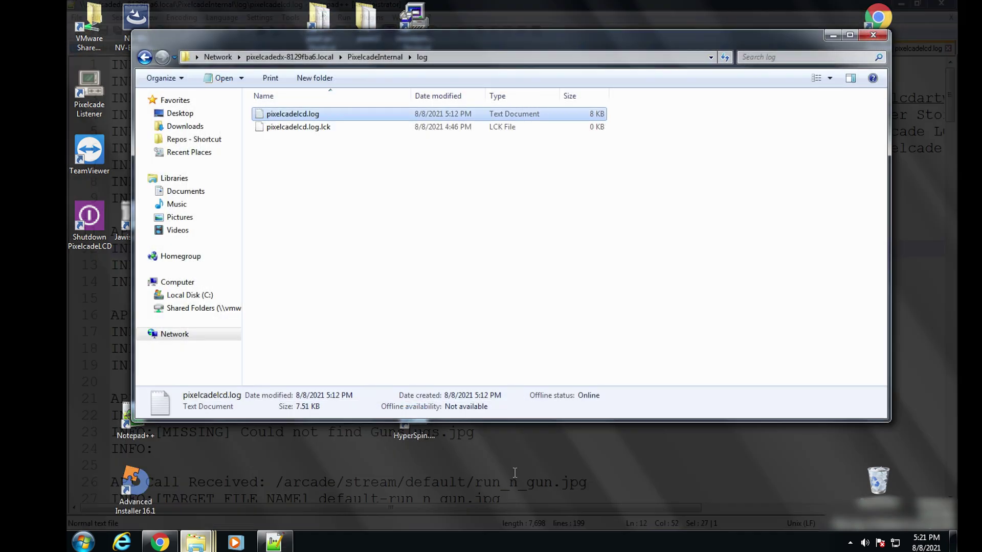
pyautogui.click(366, 58)
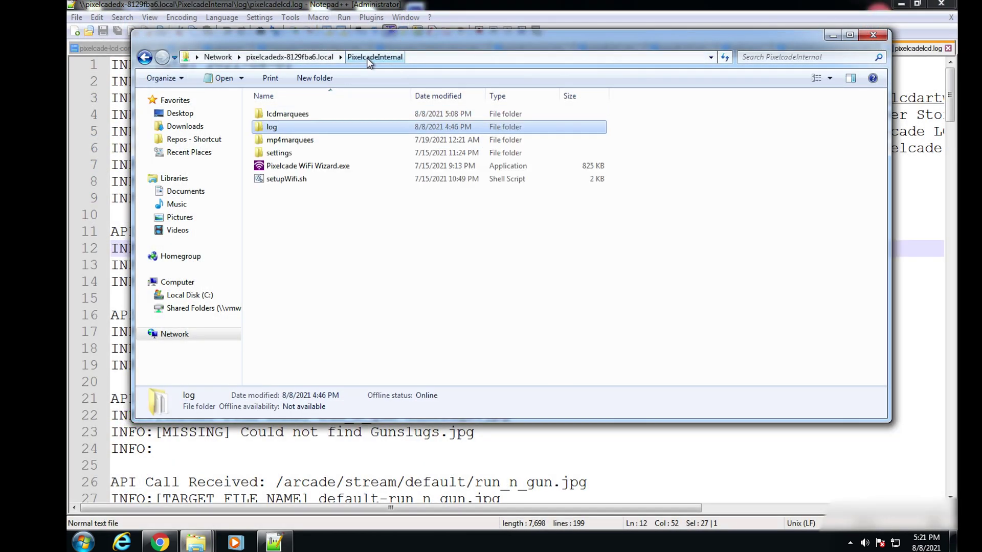
pyautogui.doubleClick(302, 115)
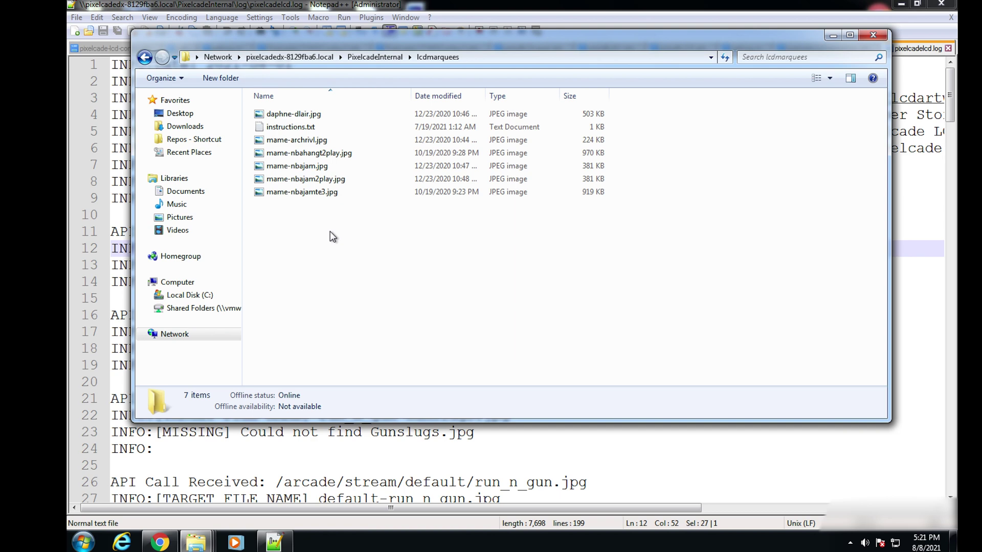
pyautogui.click(833, 35)
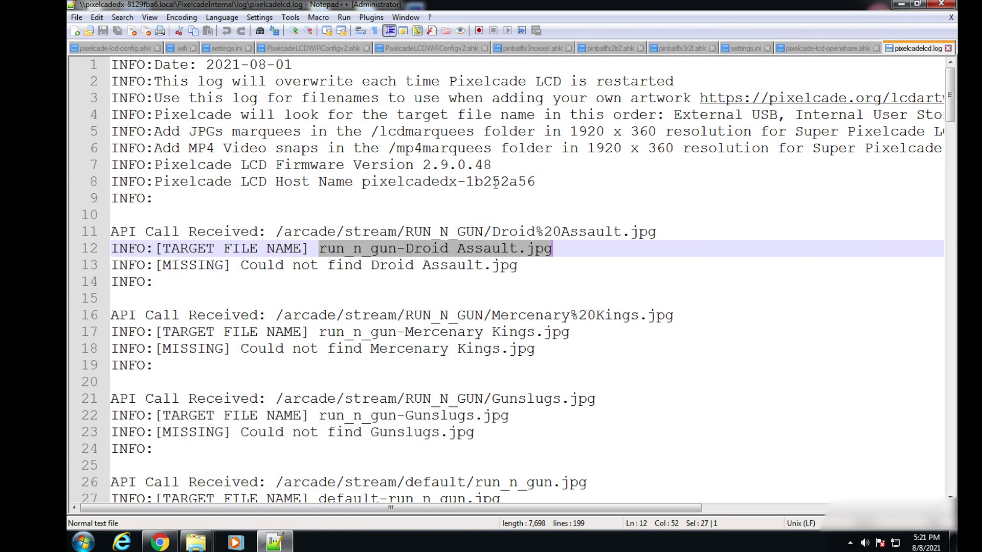
# Highlight the MISSING tag of the Droid Assault entry and read on through the log entries to the magazines entry on line 68
pyautogui.doubleClick(200, 266)
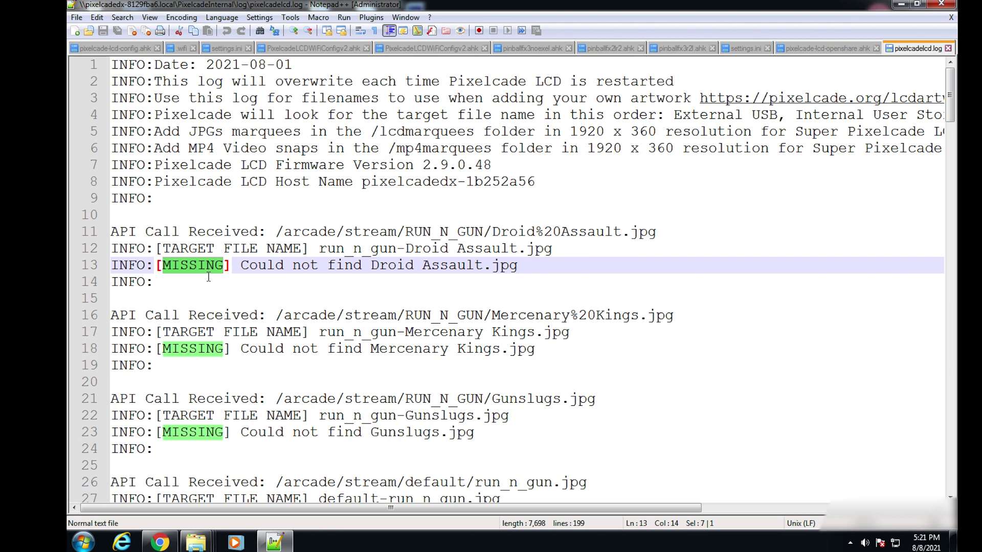
pyautogui.click(278, 337)
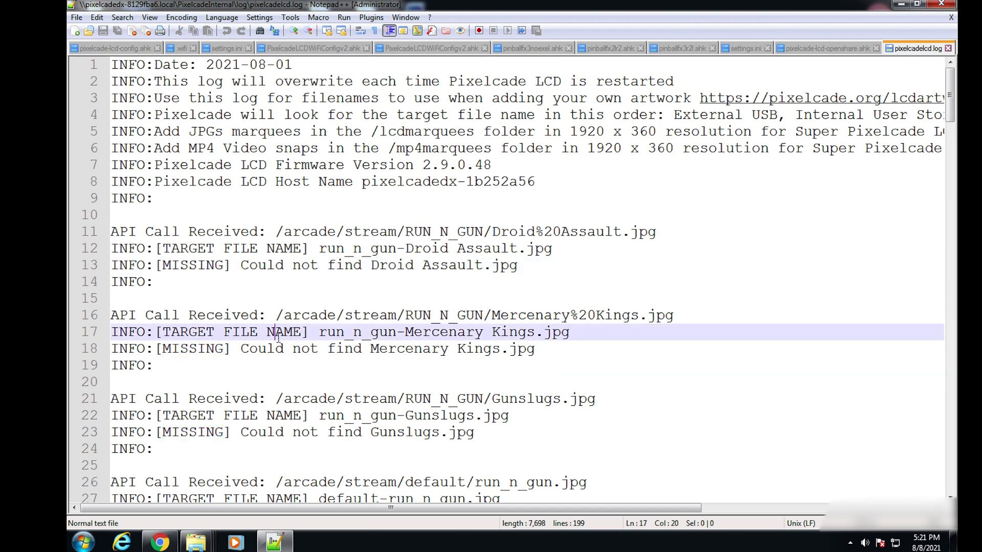
pyautogui.press('Down')
pyautogui.press('Down')
pyautogui.press('Down')
pyautogui.press('Down')
pyautogui.press('Down')
pyautogui.press('Down')
pyautogui.press('Down')
pyautogui.press('Down')
pyautogui.press('Down')
pyautogui.press('Down')
pyautogui.press('Down')
pyautogui.press('Down')
pyautogui.press('Down')
pyautogui.press('Down')
pyautogui.press('Down')
pyautogui.press('Down')
pyautogui.press('Down')
pyautogui.press('Down')
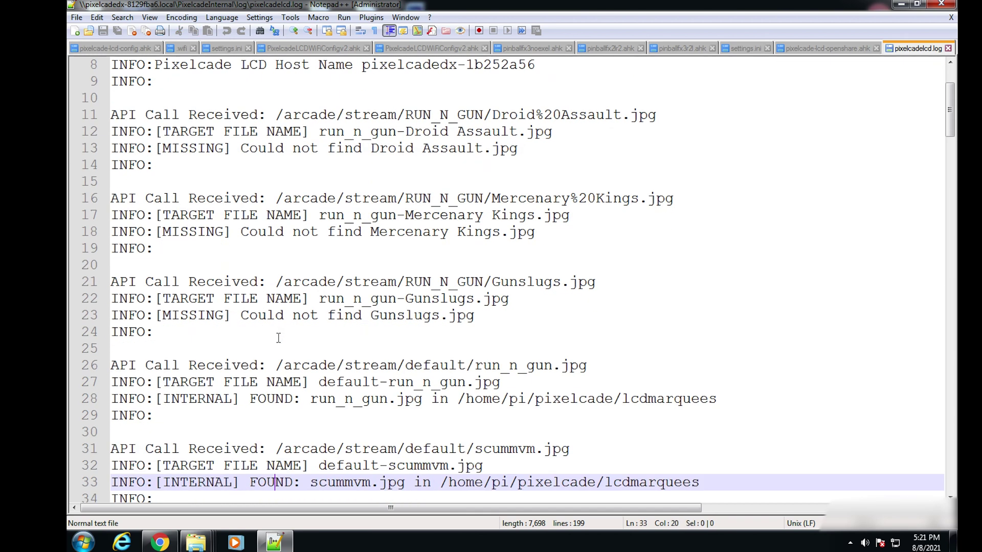
pyautogui.press('Down')
pyautogui.press('Down')
pyautogui.press('Down')
pyautogui.press('Down')
pyautogui.press('Down')
pyautogui.press('Down')
pyautogui.press('Down')
pyautogui.press('Down')
pyautogui.press('Down')
pyautogui.press('Down')
pyautogui.press('Down')
pyautogui.press('Down')
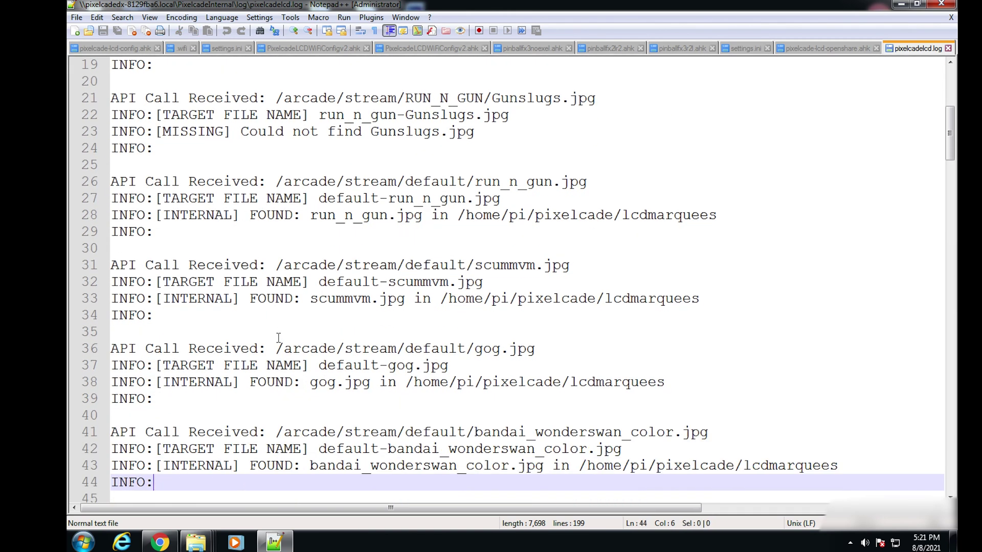
pyautogui.press('Down')
pyautogui.press('Down')
pyautogui.press('Down')
pyautogui.press('Down')
pyautogui.press('Down')
pyautogui.press('Down')
pyautogui.press('Down')
pyautogui.press('Down')
pyautogui.press('Down')
pyautogui.press('Down')
pyautogui.press('Down')
pyautogui.press('Down')
pyautogui.press('Down')
pyautogui.press('Down')
pyautogui.press('Down')
pyautogui.press('Down')
pyautogui.press('Down')
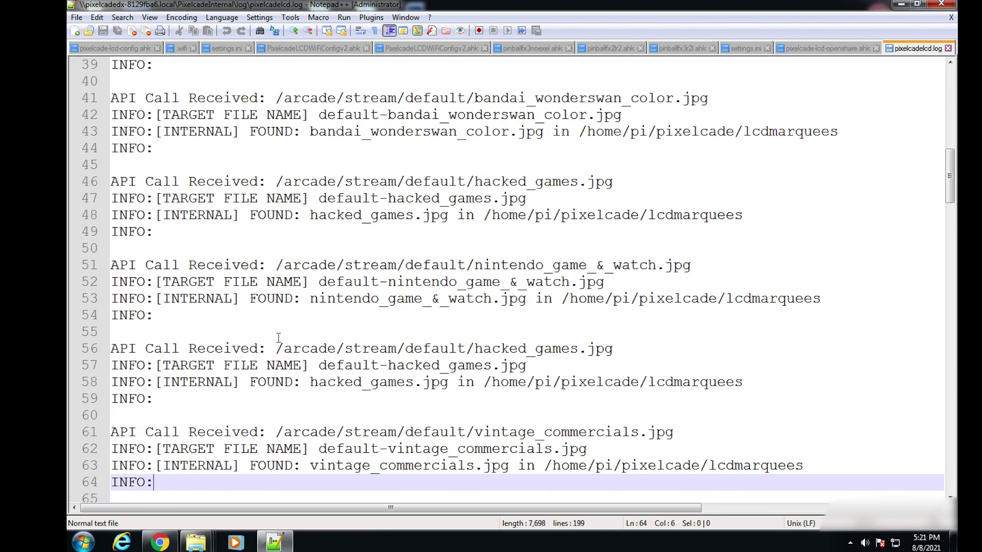
pyautogui.press('Down')
pyautogui.press('Down')
pyautogui.press('Down')
pyautogui.press('Down')
pyautogui.press('Down')
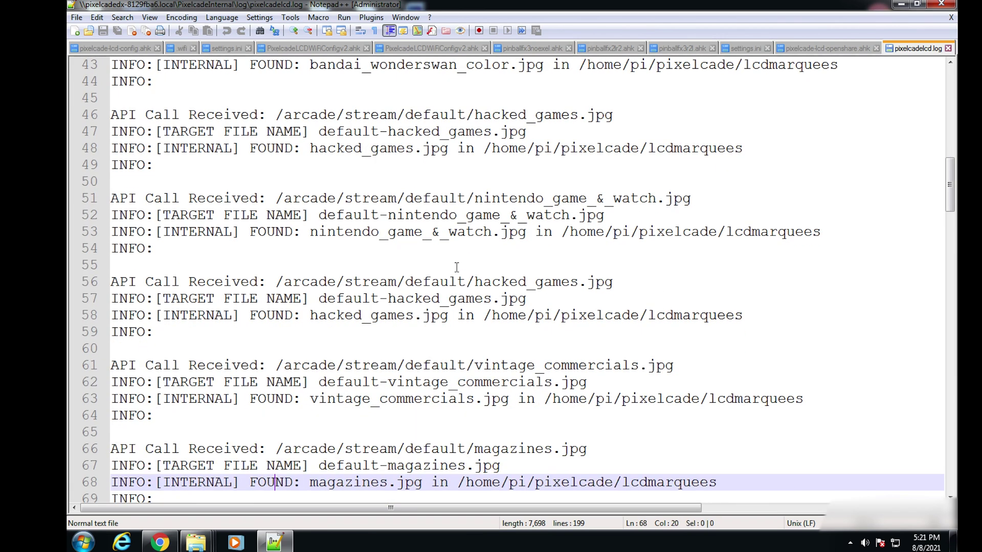
# Highlight the name hacked_games in the API call on line 56 and its target file name default-hacked_games.jpg
pyautogui.moveTo(475, 265); pyautogui.dragTo(579, 265)
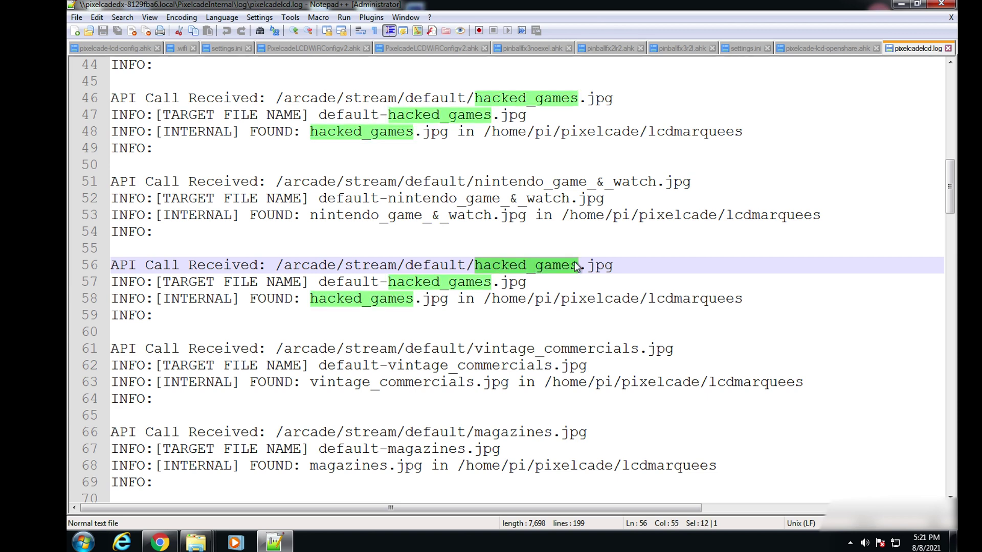
pyautogui.click(449, 283)
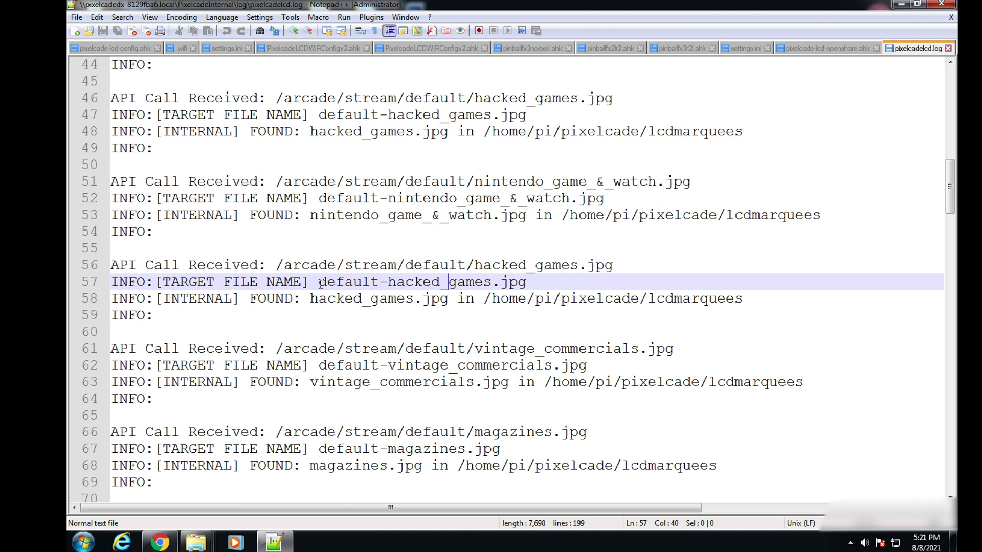
pyautogui.moveTo(319, 283); pyautogui.dragTo(531, 285)
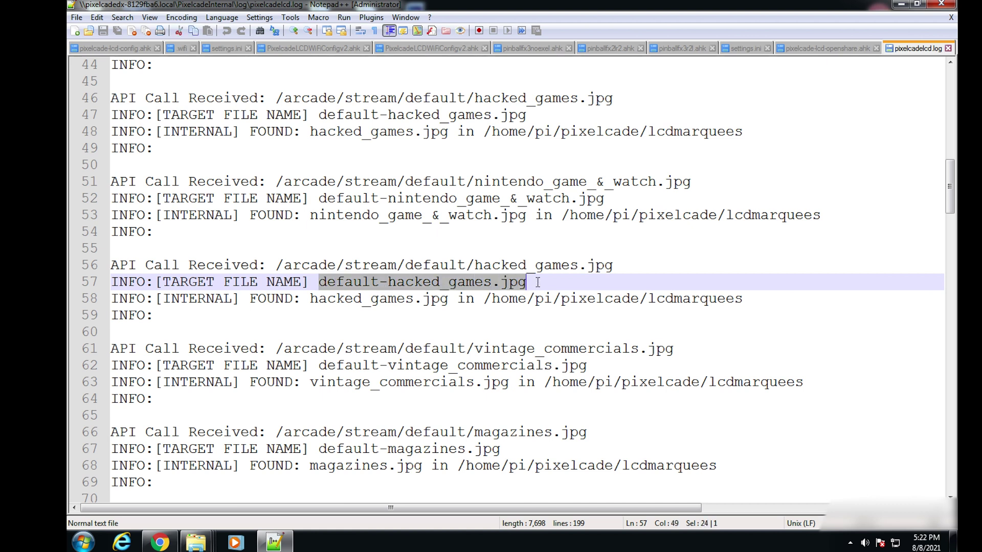
pyautogui.click(421, 299)
# Browse the log entries and compare their target file names with the INTERNAL and MISSING tags
pyautogui.scroll(-9, 422, 302)
pyautogui.scroll(-8, 422, 301)
pyautogui.scroll(2, 422, 301)
pyautogui.scroll(10, 422, 302)
pyautogui.hscroll(1, 421, 302)
pyautogui.scroll(14, 422, 301)
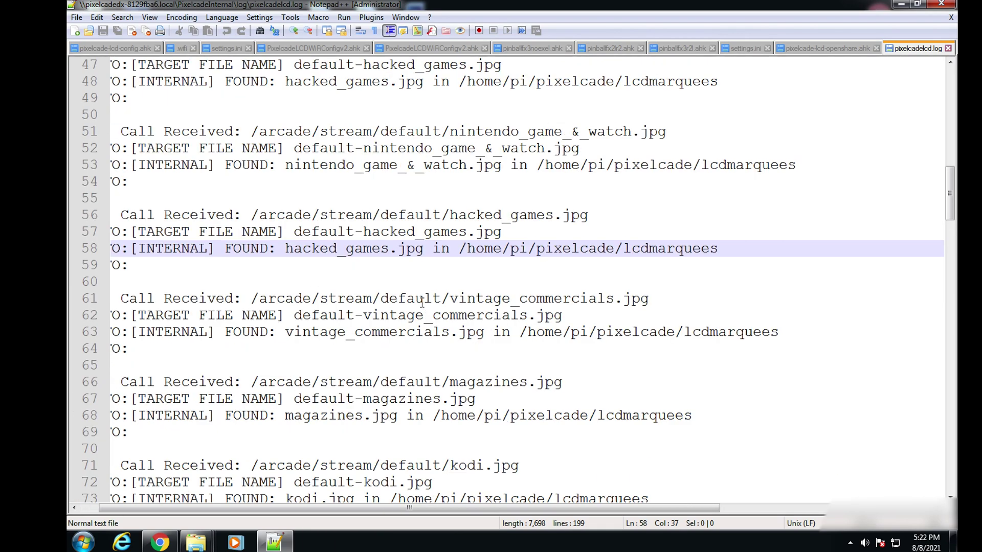
pyautogui.hscroll(-1, 421, 302)
pyautogui.scroll(5, 422, 302)
pyautogui.scroll(-1, 422, 302)
pyautogui.scroll(-8, 422, 302)
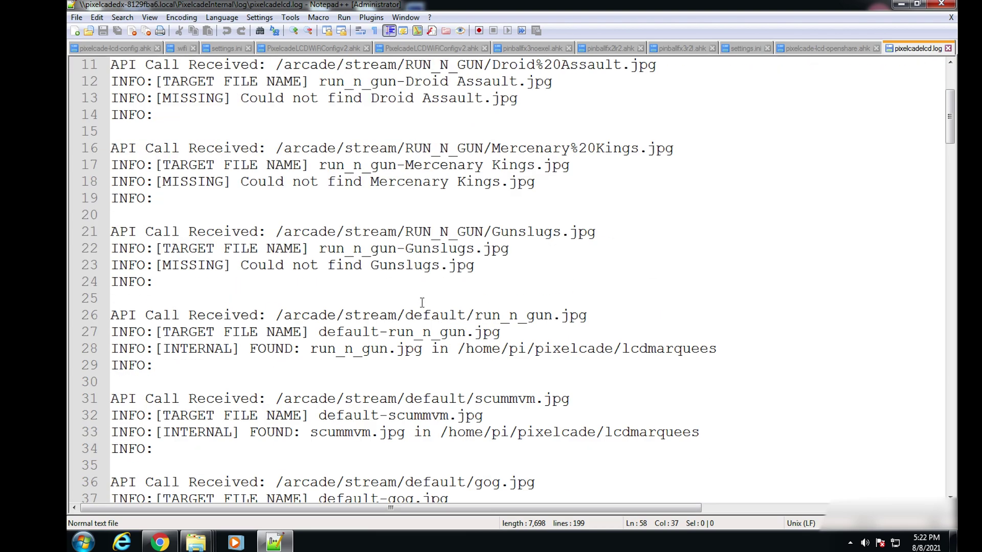
pyautogui.scroll(-8, 422, 302)
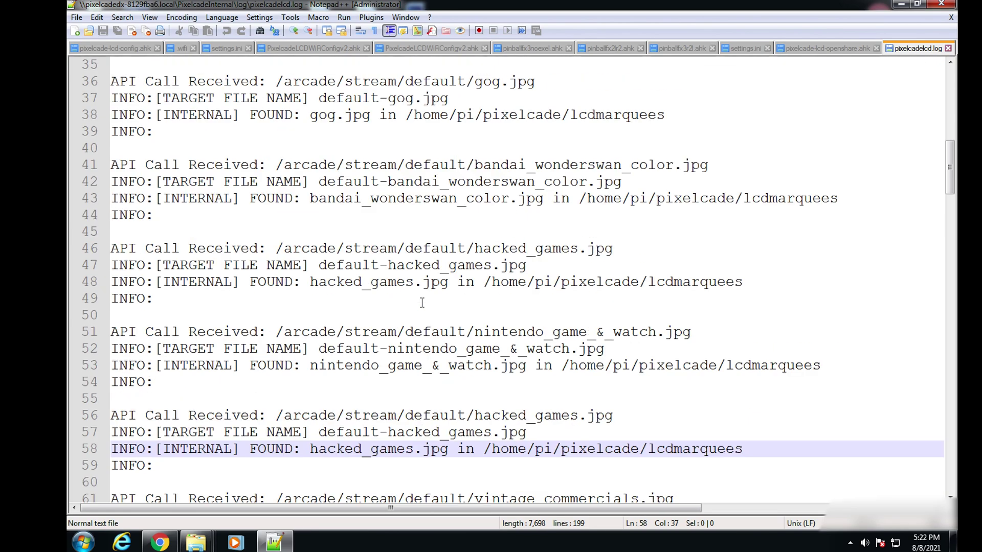
pyautogui.click(326, 299)
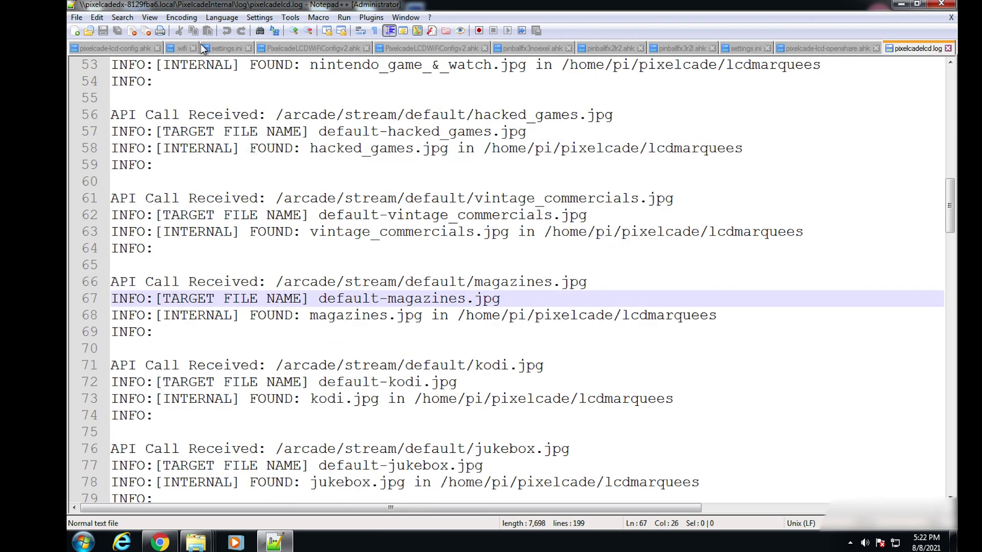
# Search the log for "usb"
pyautogui.click(116, 21)
pyautogui.click(131, 33)
pyautogui.write('usb')
pyautogui.press('Return')
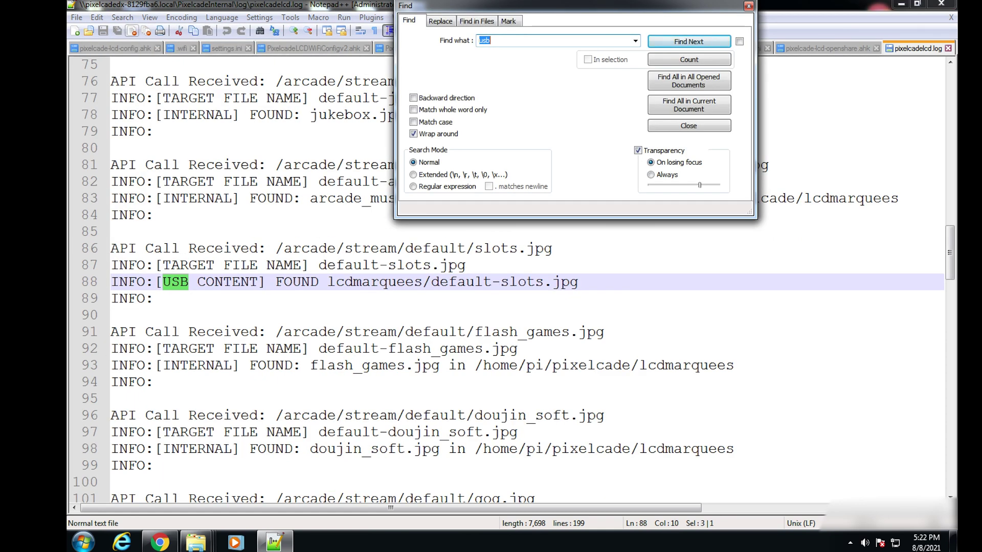
# Close the search and highlight the target file name default-slots.jpg and the USB CONTENT tag in the slots entry
pyautogui.click(127, 182)
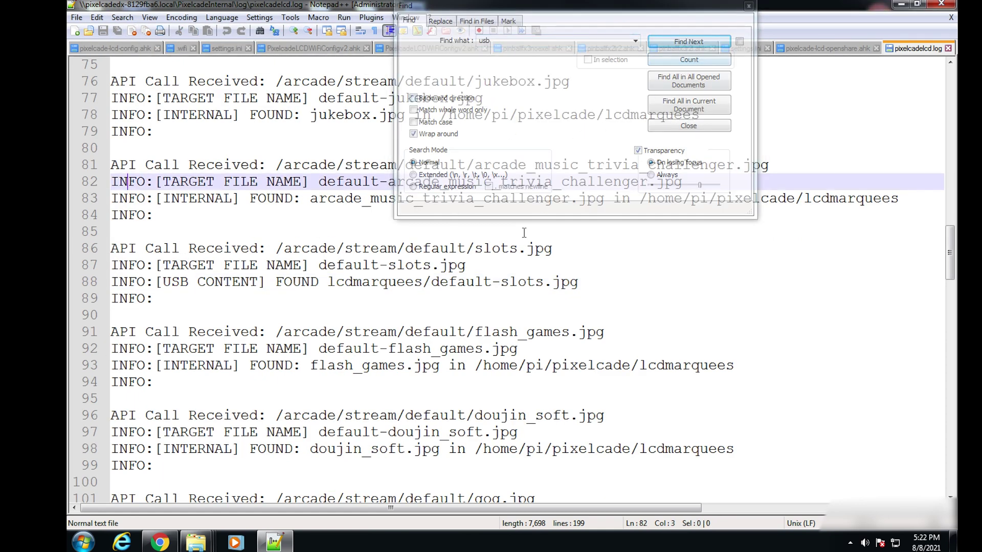
pyautogui.click(220, 299)
pyautogui.click(215, 282)
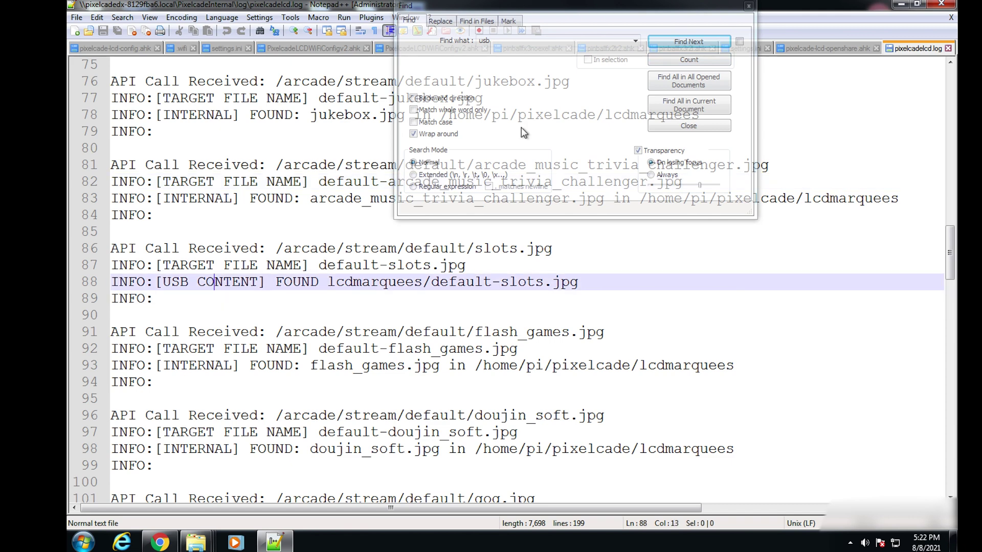
pyautogui.click(749, 7)
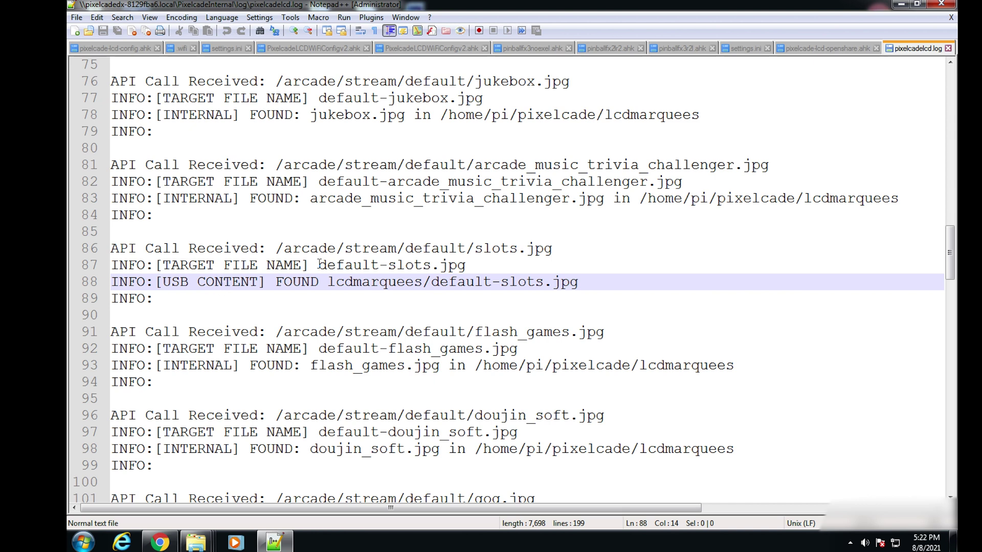
pyautogui.moveTo(319, 264); pyautogui.dragTo(478, 266)
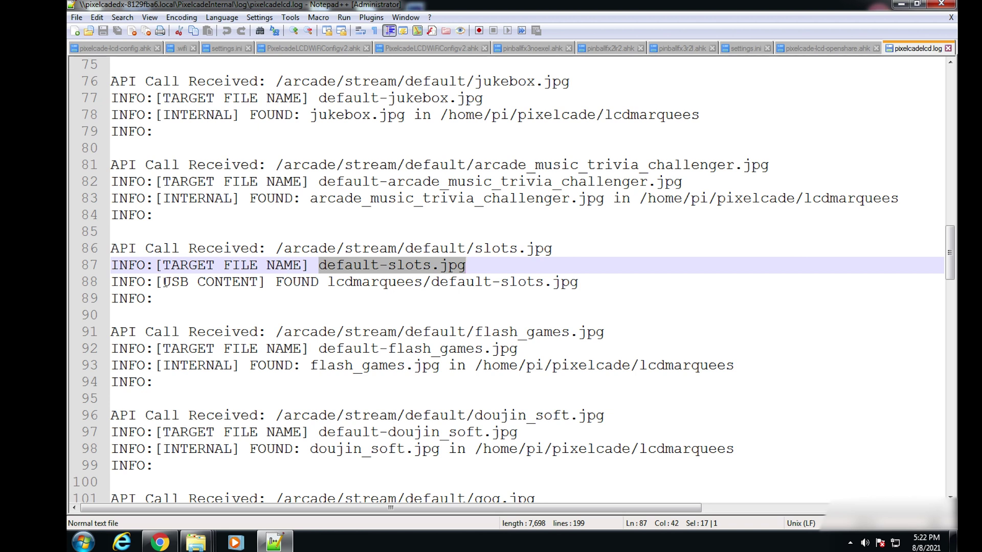
pyautogui.moveTo(161, 281); pyautogui.dragTo(255, 283)
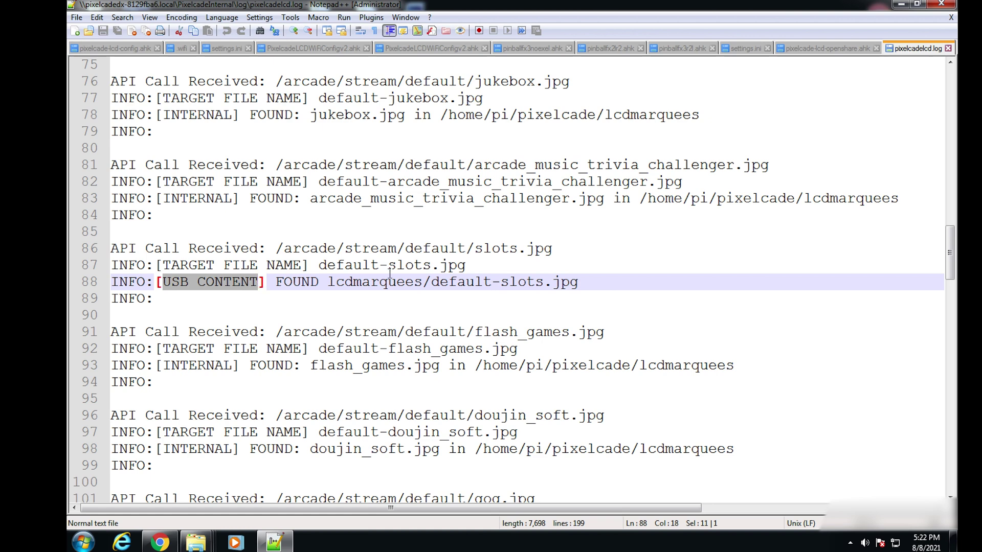
pyautogui.press('super+Tab')
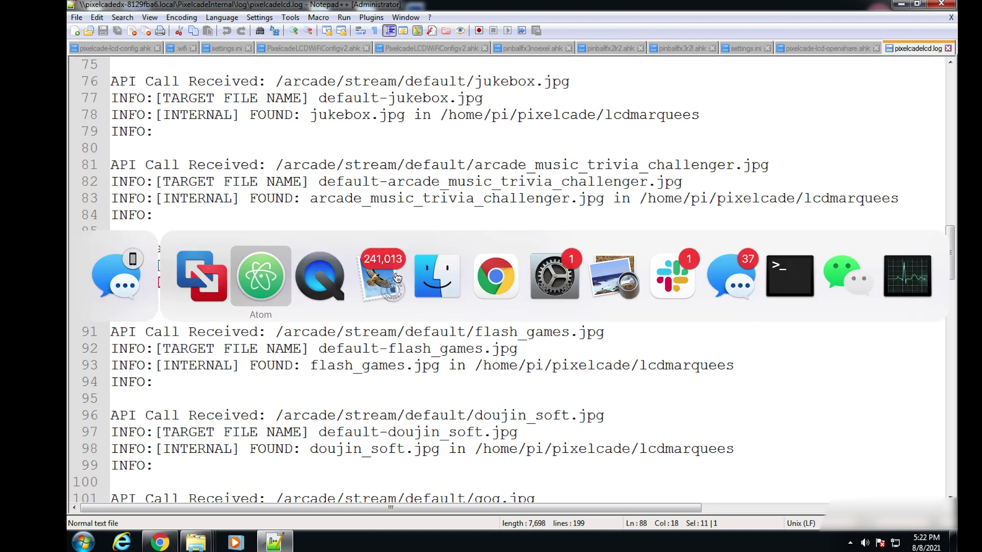
pyautogui.press('super+Tab')
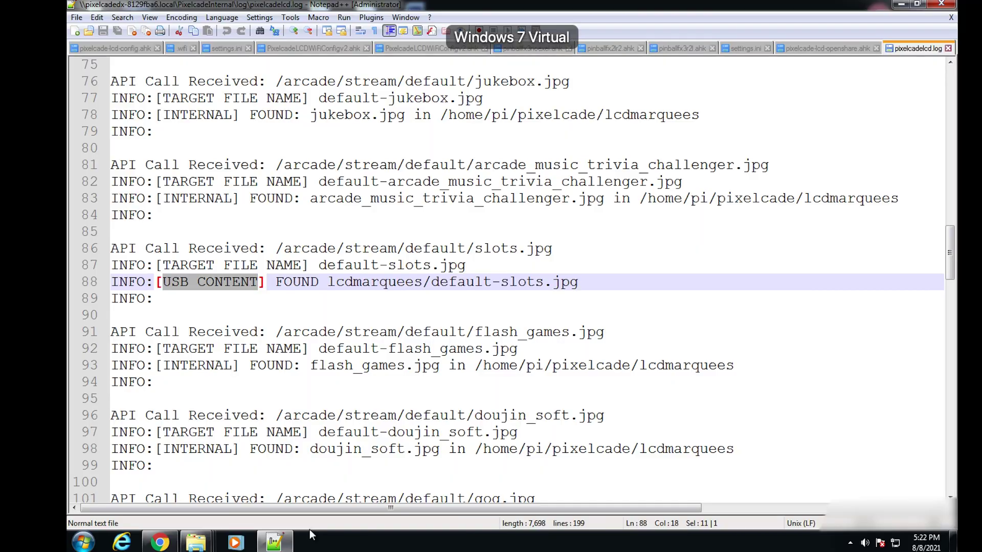
pyautogui.moveTo(196, 541)
pyautogui.moveTo(365, 487)
pyautogui.click(281, 481)
pyautogui.click(465, 383)
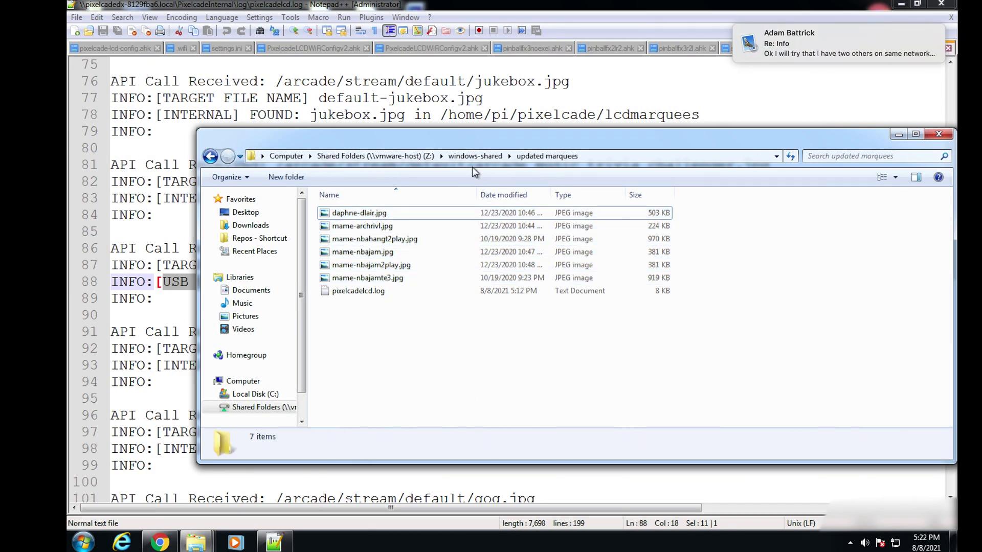
pyautogui.click(897, 135)
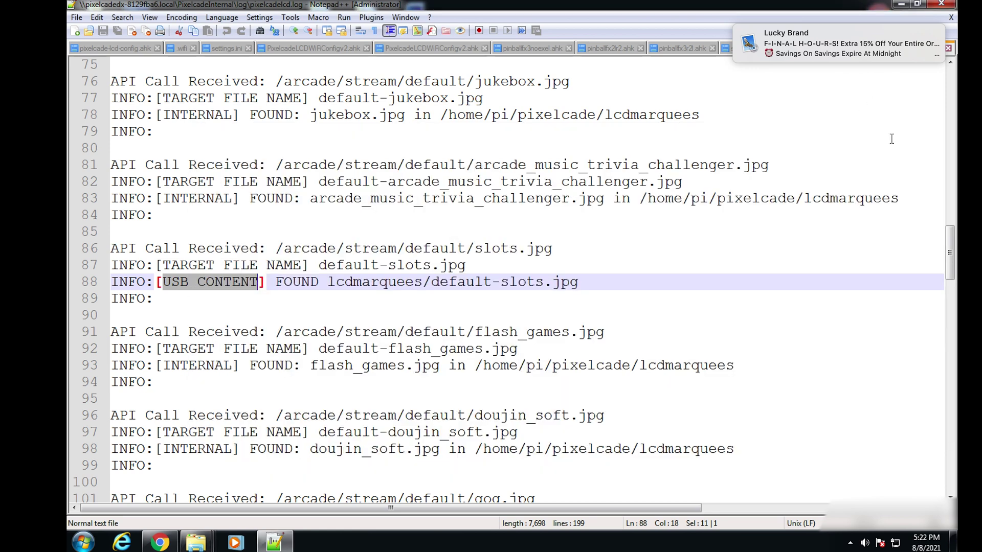
# Bring back the lcdmarquees folder window and go up to the list of network shares on pixelcadedx-8129fba6.local
pyautogui.moveTo(196, 541)
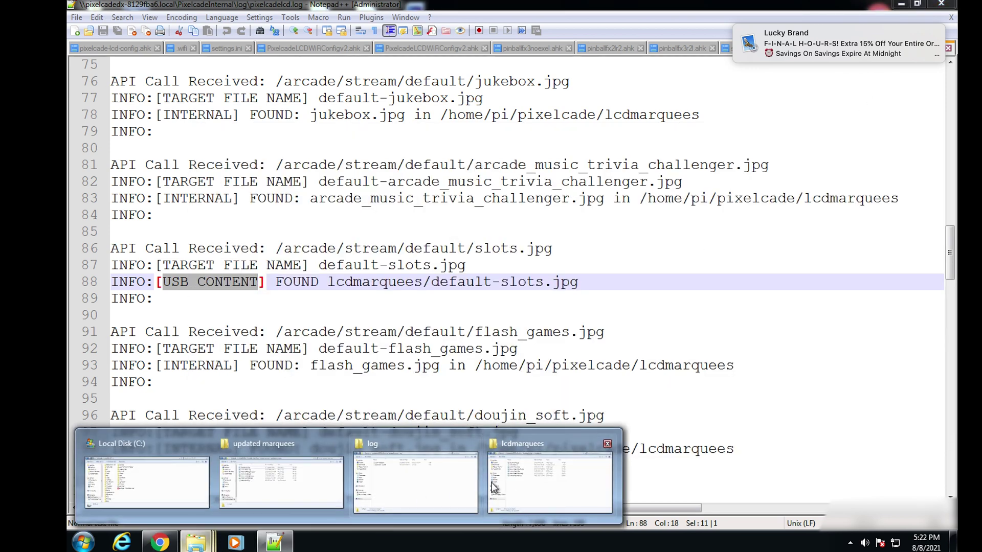
pyautogui.click(549, 483)
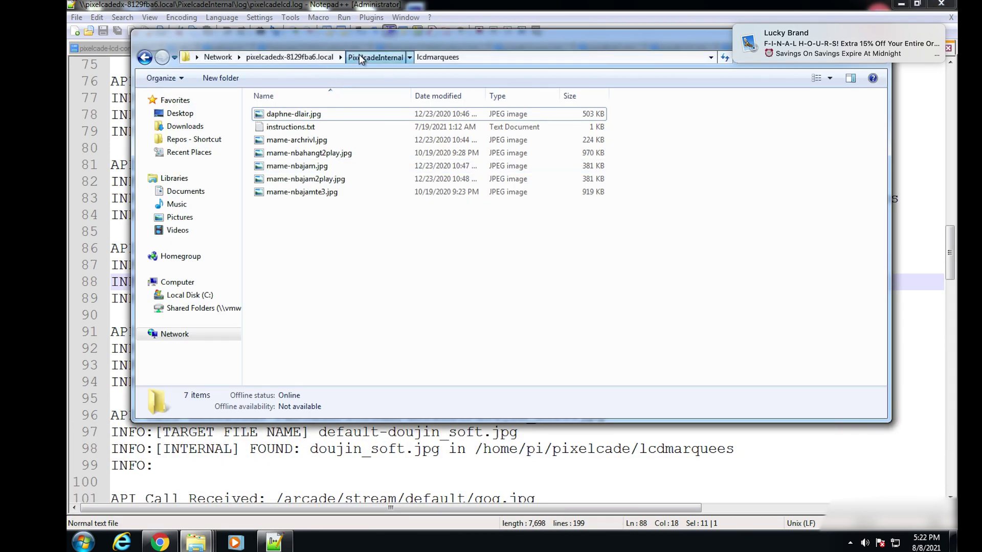
pyautogui.click(359, 55)
pyautogui.click(303, 58)
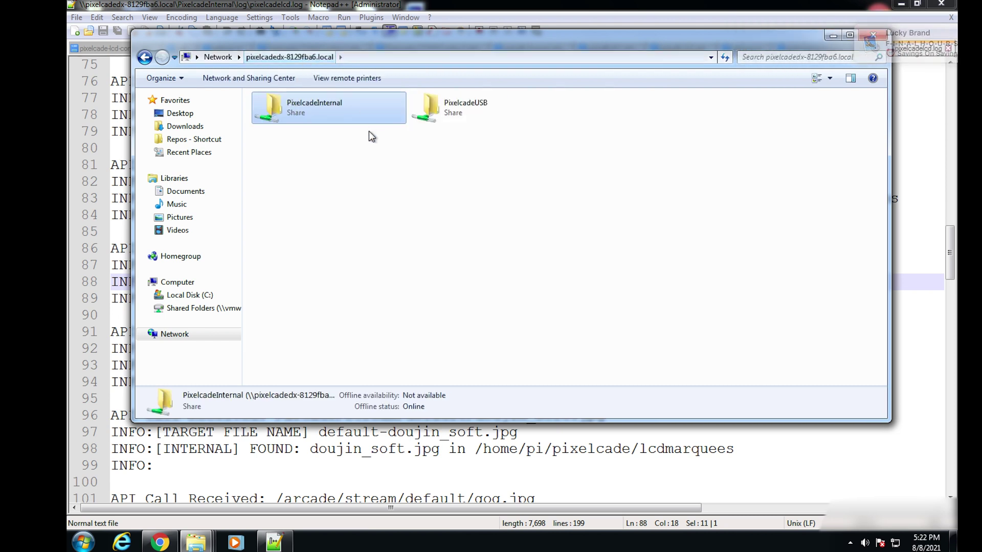
# Look into the PixelcadeUSB share and the lcdmarquees folder of PixelcadeInternal, returning to the list of network shares
pyautogui.doubleClick(481, 114)
pyautogui.click(144, 56)
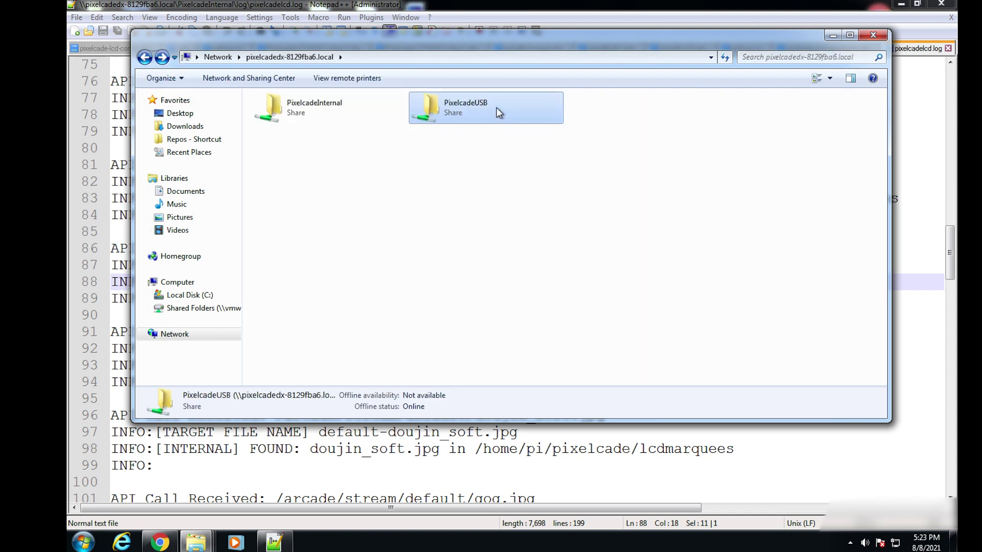
pyautogui.doubleClick(339, 109)
pyautogui.doubleClick(335, 110)
pyautogui.click(144, 58)
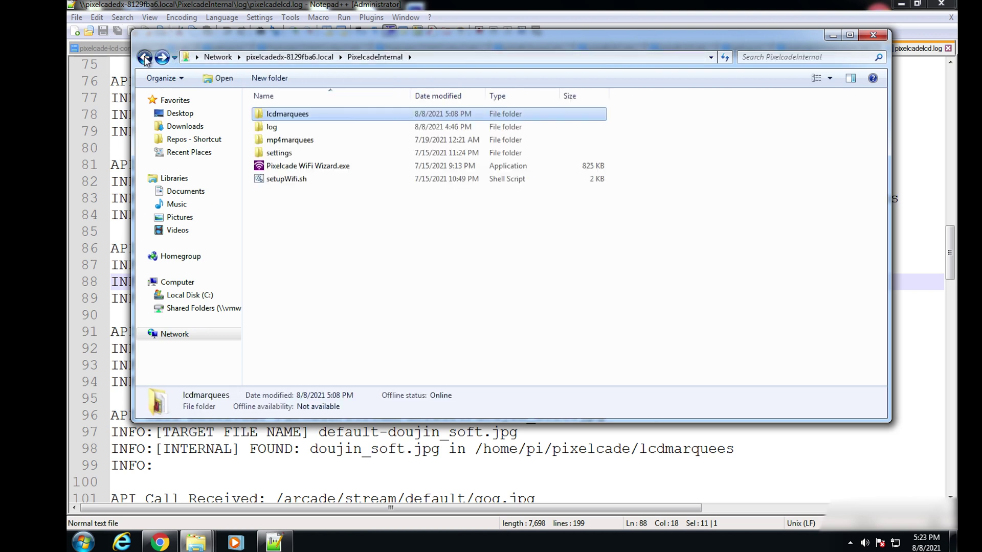
pyautogui.click(145, 58)
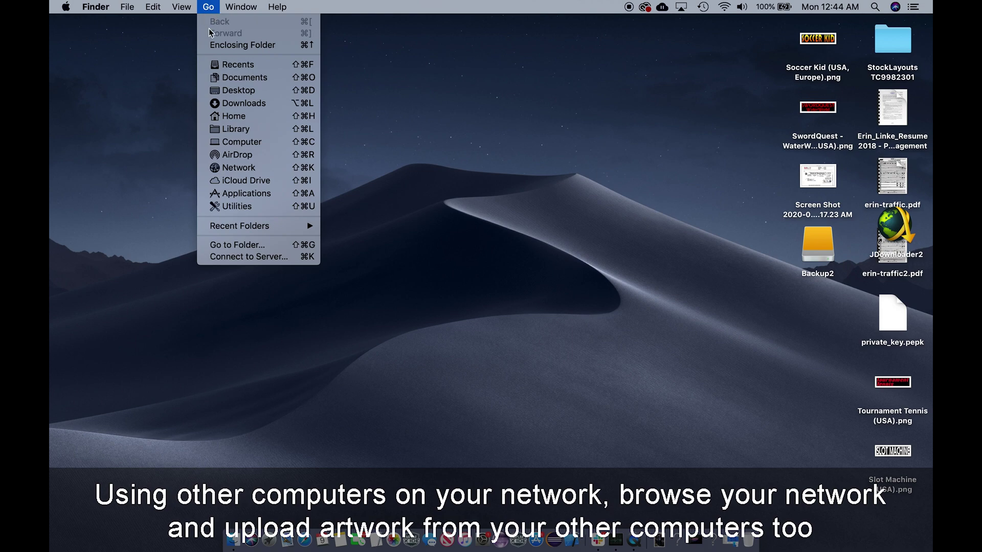
# On the Mac, open PIXELCADEDX-811D818C in Finder and go to the lcdmarquees folder of its PixelcadeInternal share
pyautogui.click(413, 199)
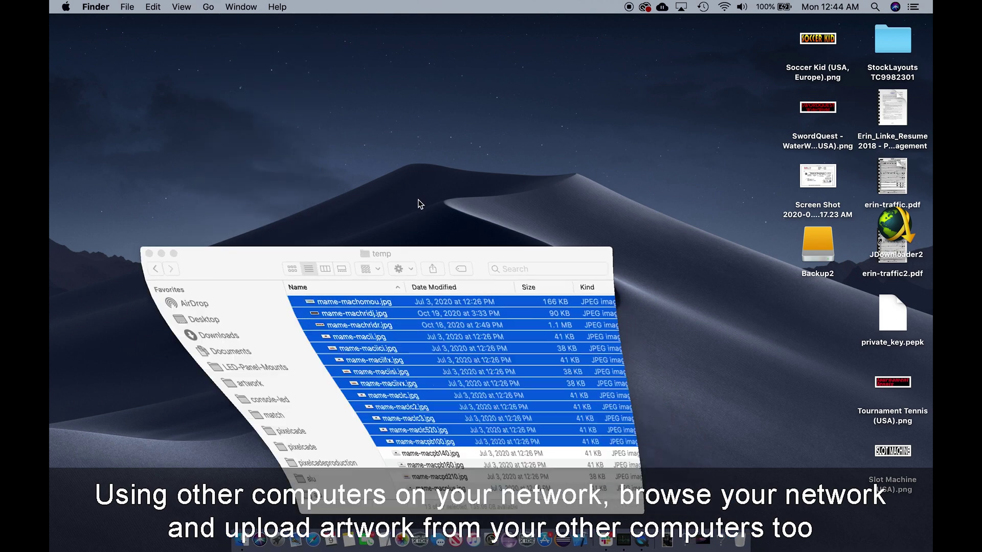
pyautogui.doubleClick(345, 316)
pyautogui.moveTo(241, 259); pyautogui.dragTo(252, 176)
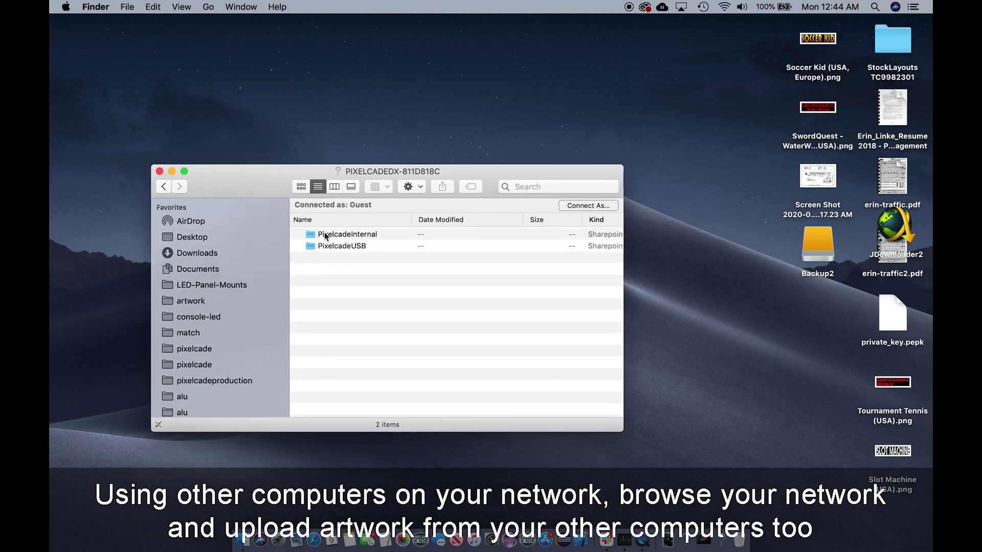
pyautogui.doubleClick(359, 237)
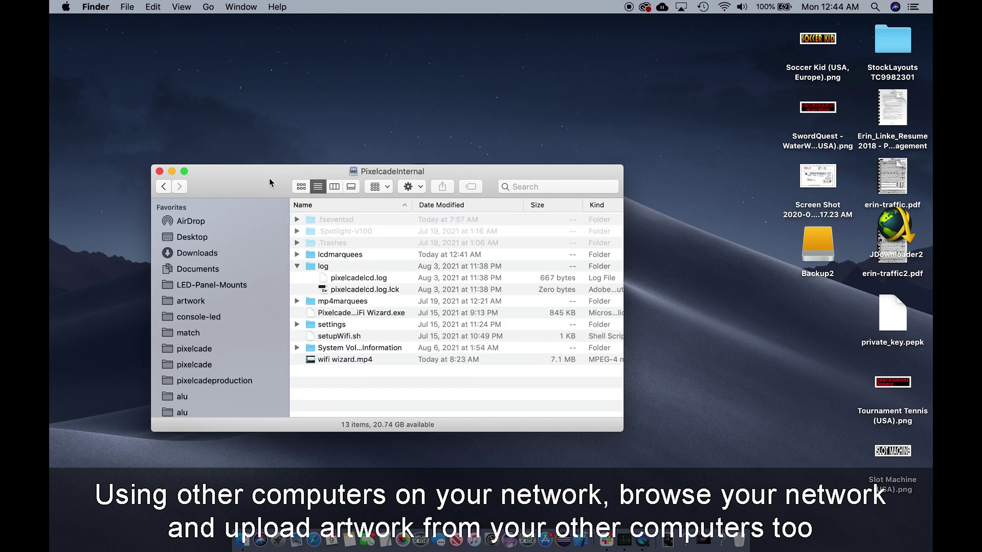
pyautogui.moveTo(271, 182); pyautogui.dragTo(234, 49)
pyautogui.doubleClick(329, 147)
# Open a second Finder window below the lcdmarquees window and go to the temp folder inside artwork
pyautogui.click(241, 7)
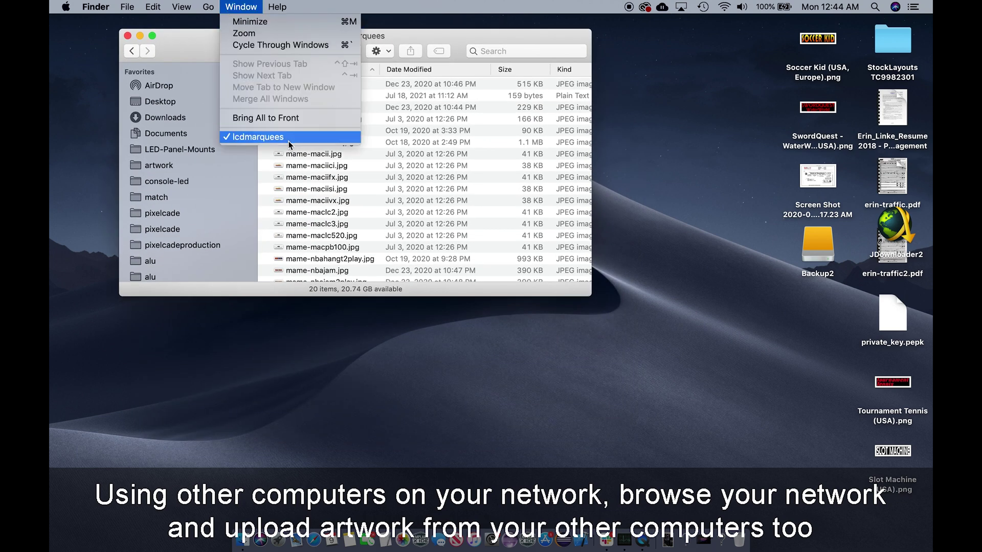
pyautogui.moveTo(120, 8)
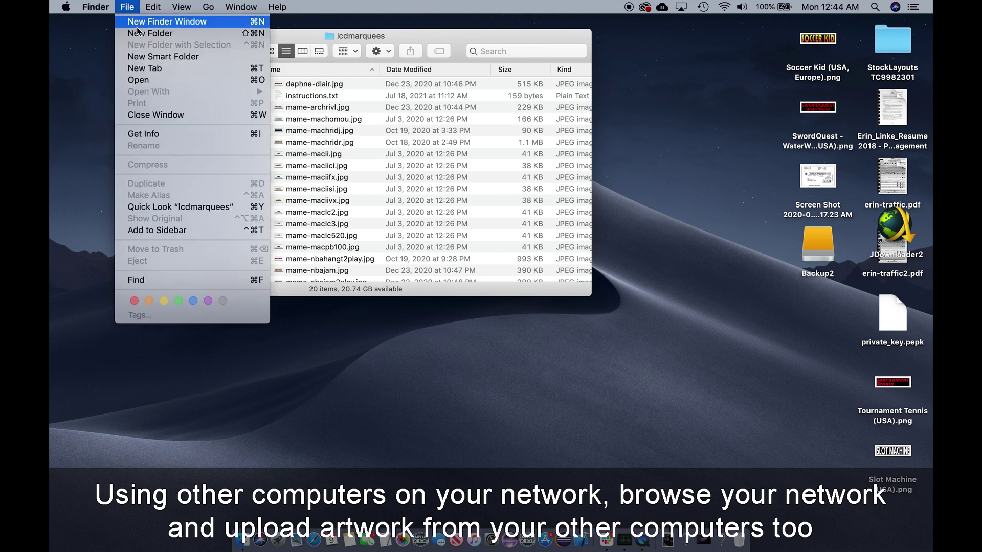
pyautogui.click(137, 22)
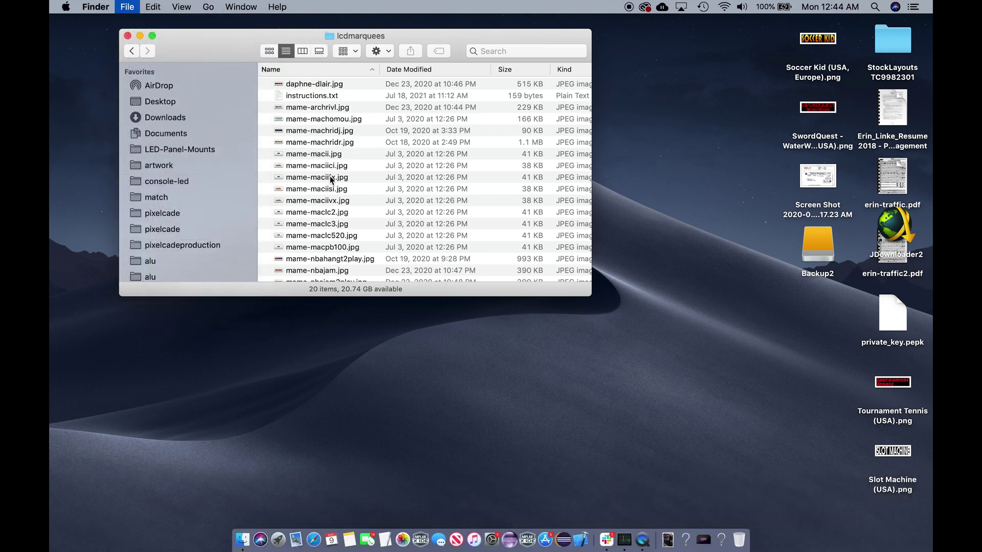
pyautogui.moveTo(320, 96); pyautogui.dragTo(198, 317)
pyautogui.click(190, 435)
pyautogui.doubleClick(309, 351)
# Copy mame-machridr.jpg through mame-macpb100.jpg from temp into lcdmarquees, replacing duplicates, and minimize the temp window
pyautogui.click(345, 378)
pyautogui.keyDown('shift'); pyautogui.click(342, 492); pyautogui.keyUp('shift')
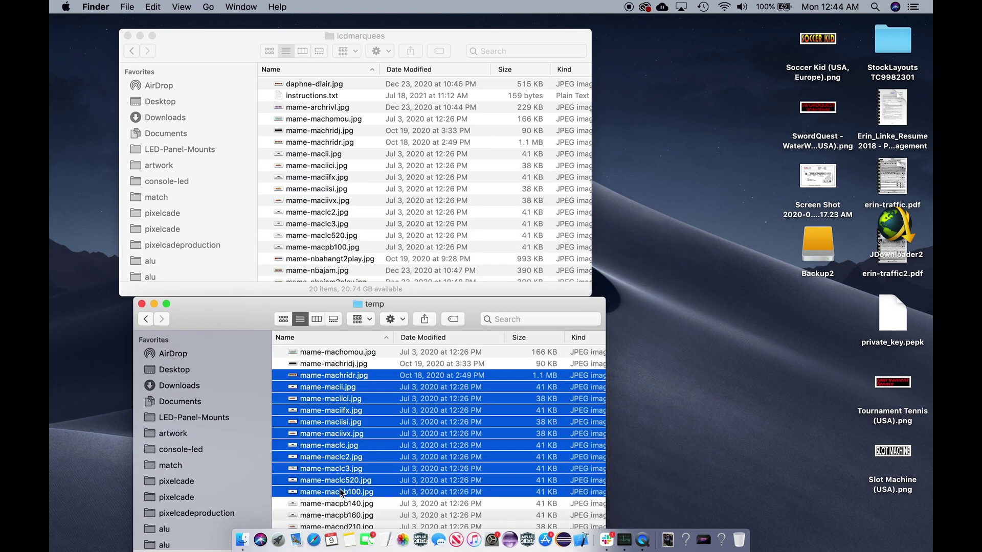
pyautogui.moveTo(356, 490); pyautogui.dragTo(394, 238)
pyautogui.click(323, 404)
pyautogui.click(522, 404)
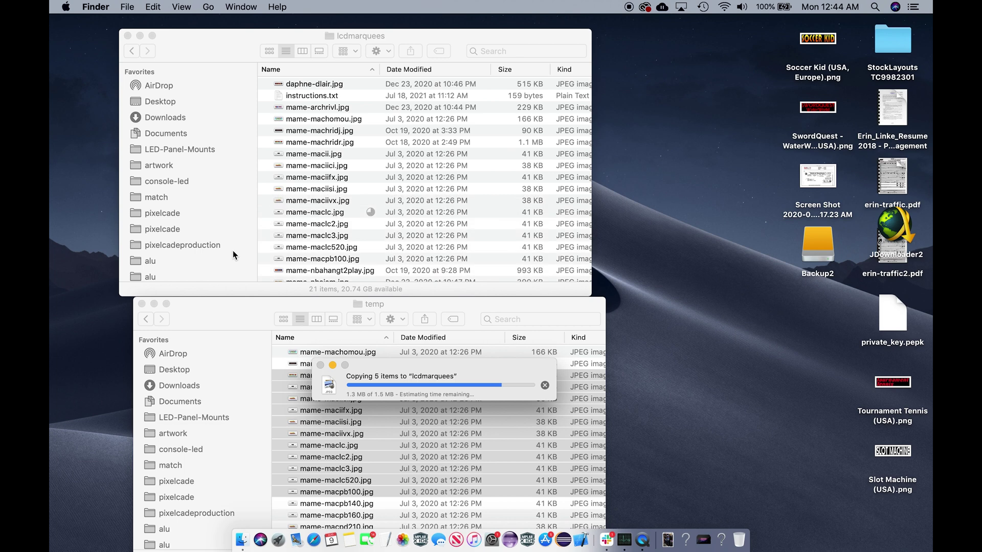
pyautogui.click(153, 304)
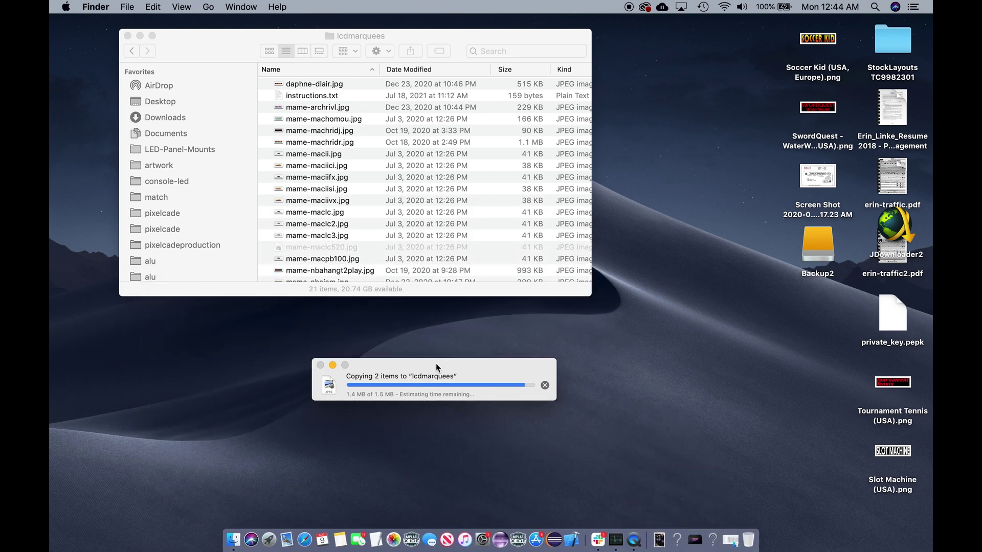
pyautogui.moveTo(439, 368); pyautogui.dragTo(748, 127)
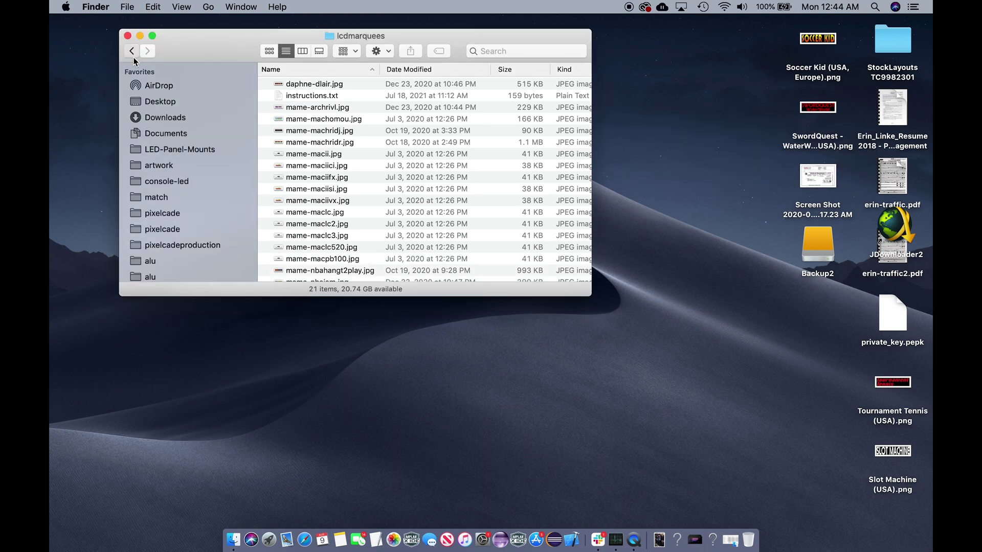
# Open pixelcadelcd.log from the log folder of PixelcadeInternal in Atom and return to the list of shares in Finder
pyautogui.click(131, 51)
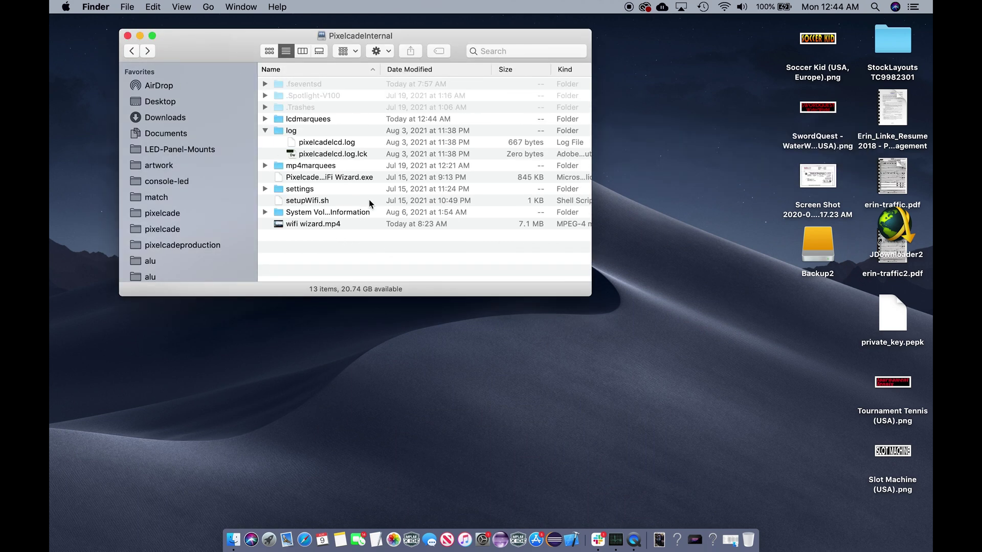
pyautogui.click(295, 134)
pyautogui.click(342, 145)
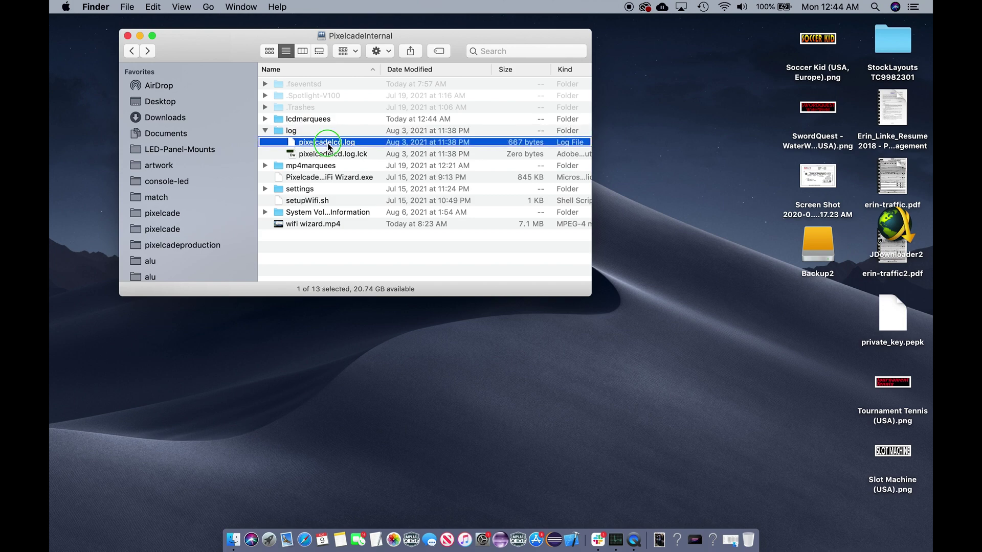
pyautogui.rightClick(327, 143)
pyautogui.moveTo(363, 160)
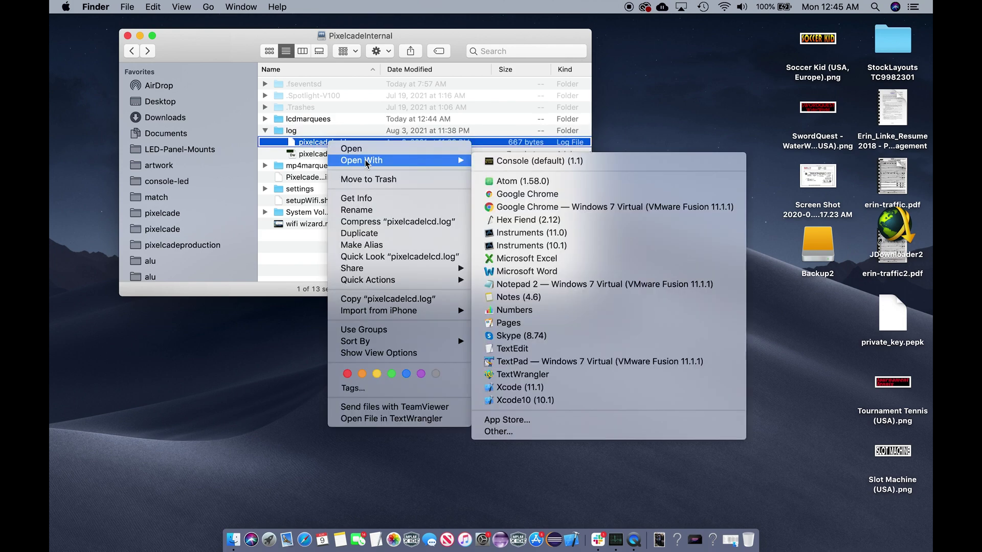
pyautogui.click(511, 180)
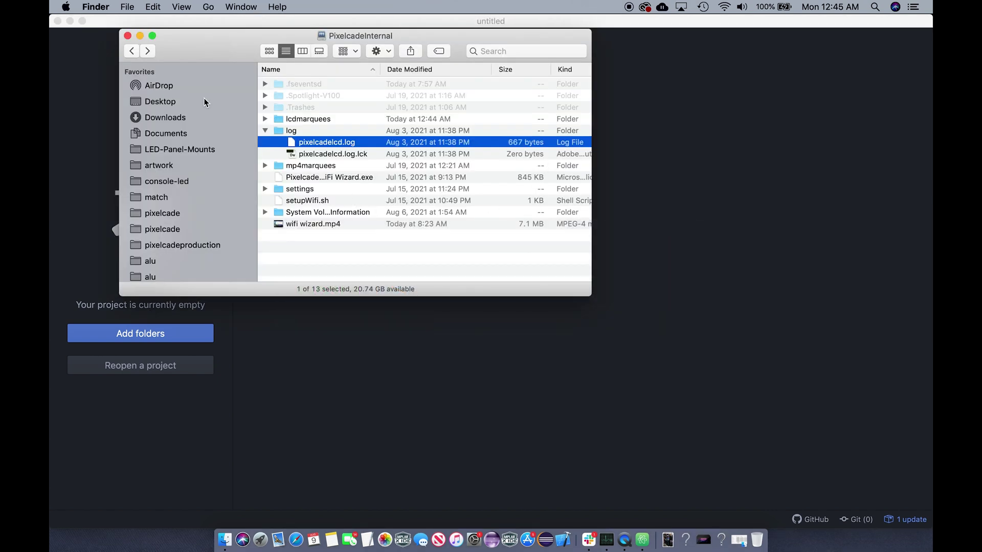
pyautogui.click(132, 51)
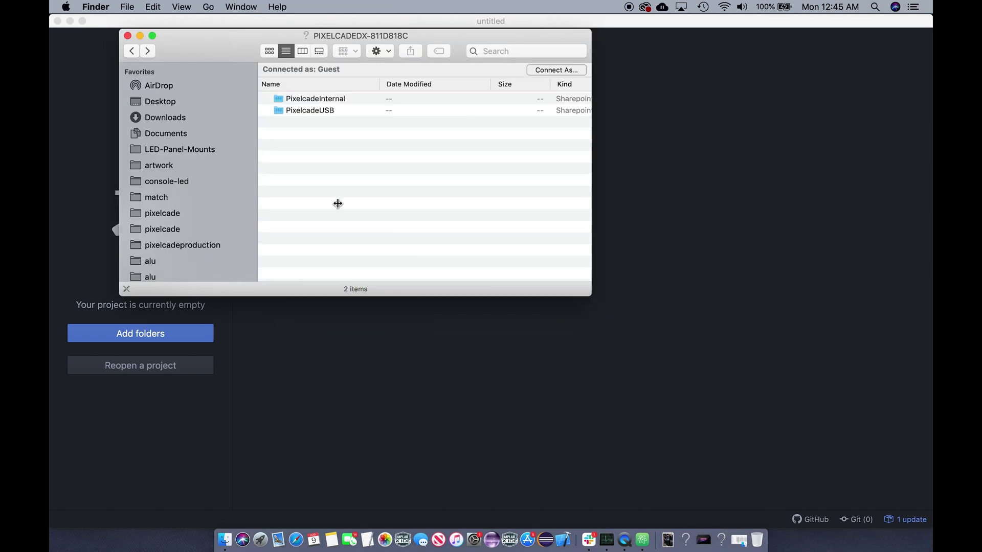